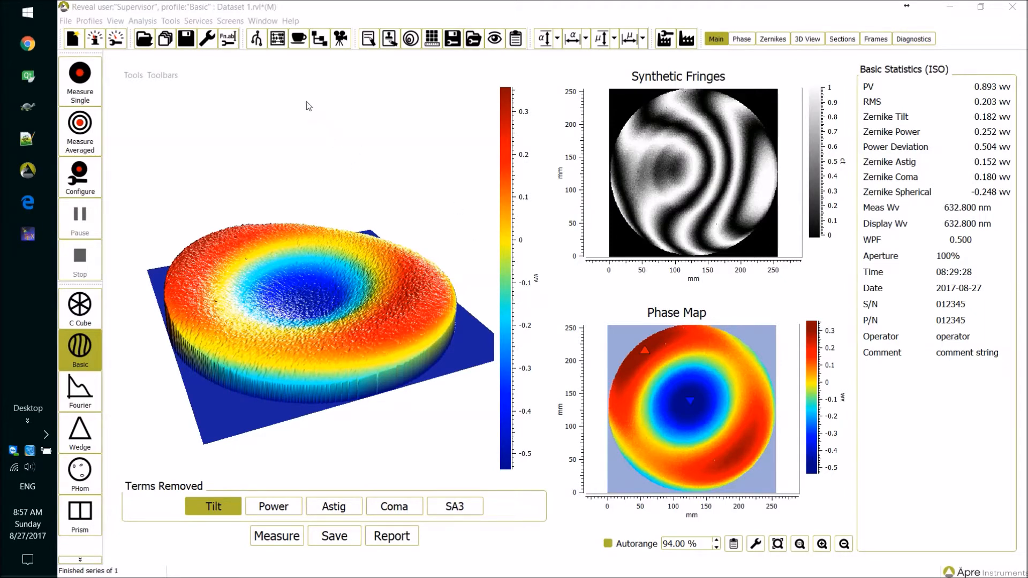
Open the Analysis Tree of the Basic profile and examine the Phase Averaging branch.
click(258, 40)
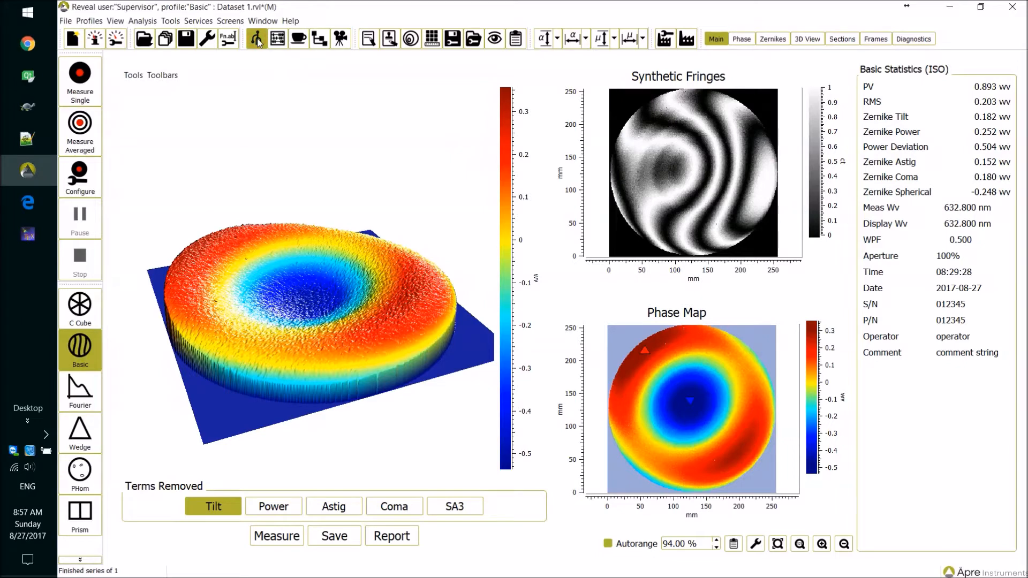
click(257, 40)
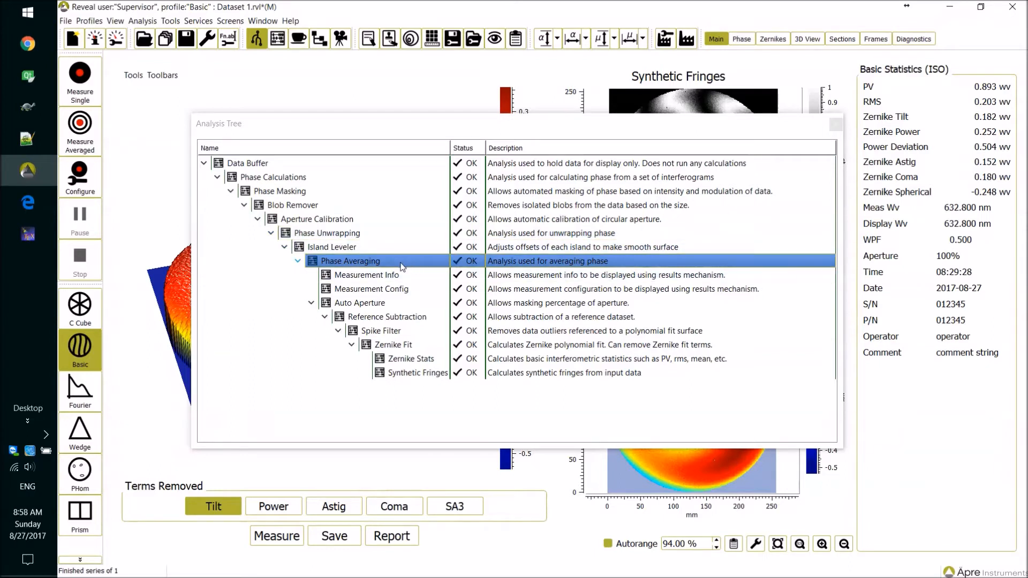
click(298, 262)
click(298, 261)
click(299, 262)
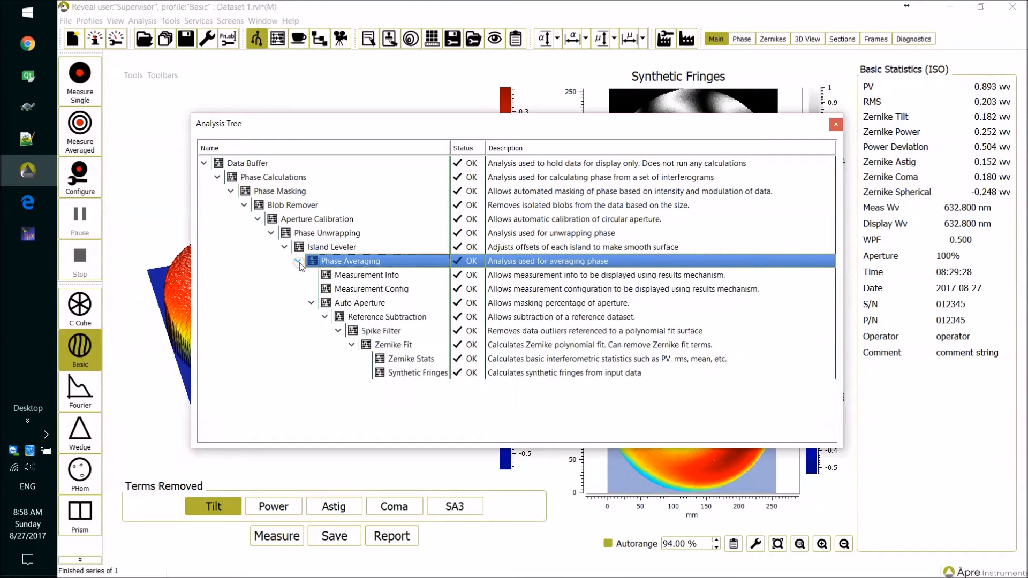
click(299, 262)
click(298, 262)
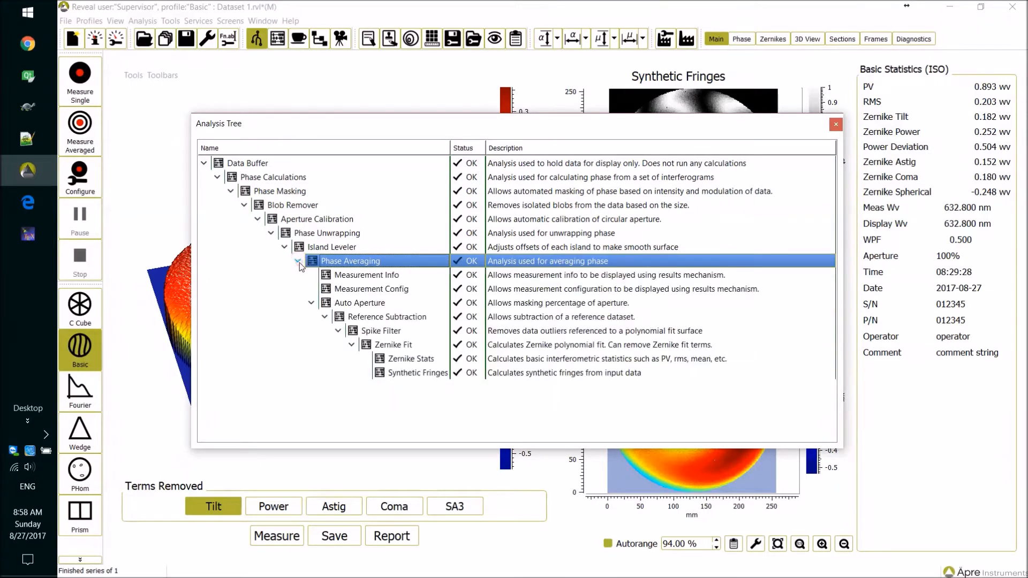
Examine the upstream analyses in the tree from Island Leveler back to Phase Masking.
click(352, 250)
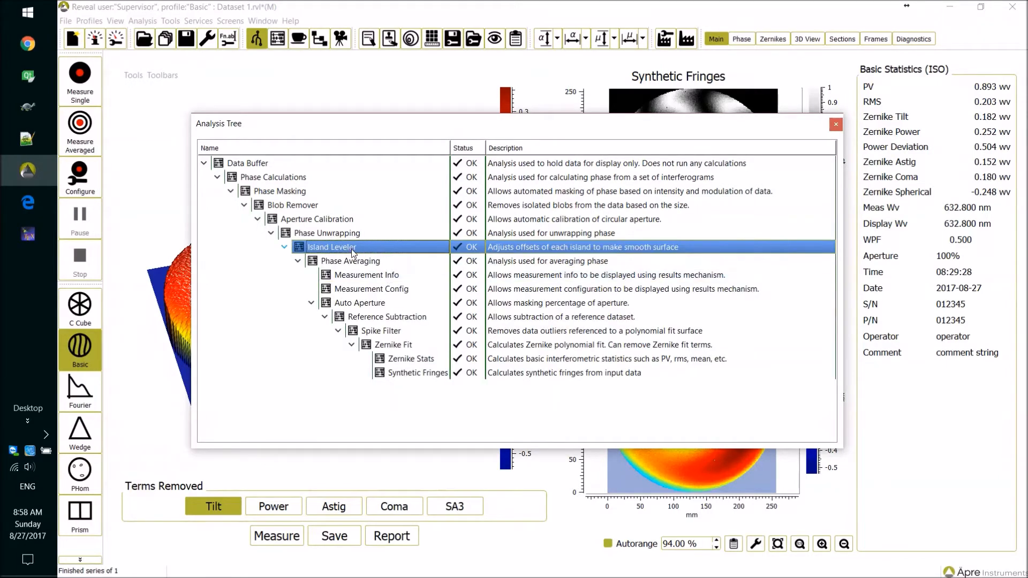
click(351, 235)
click(346, 219)
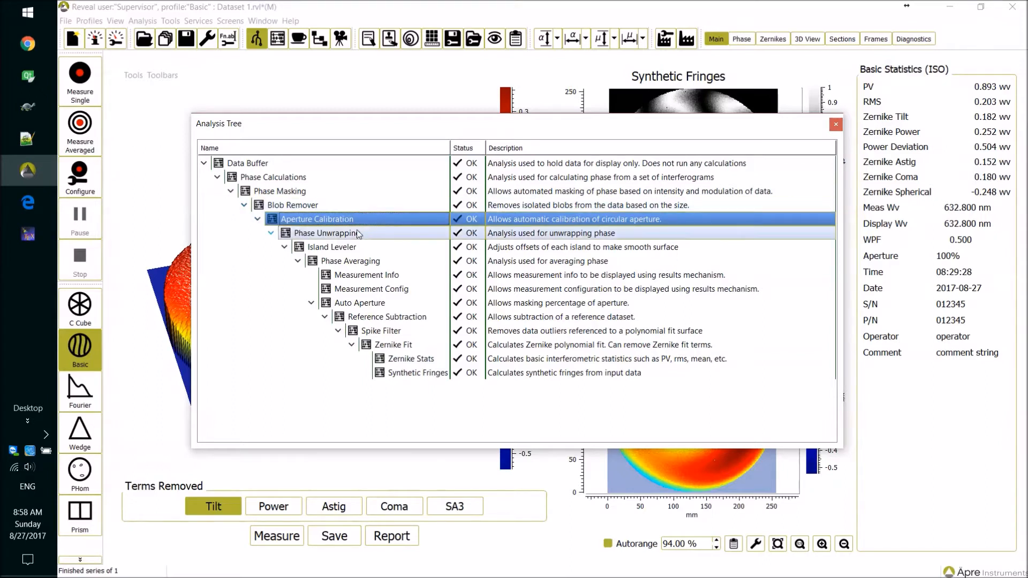
click(361, 233)
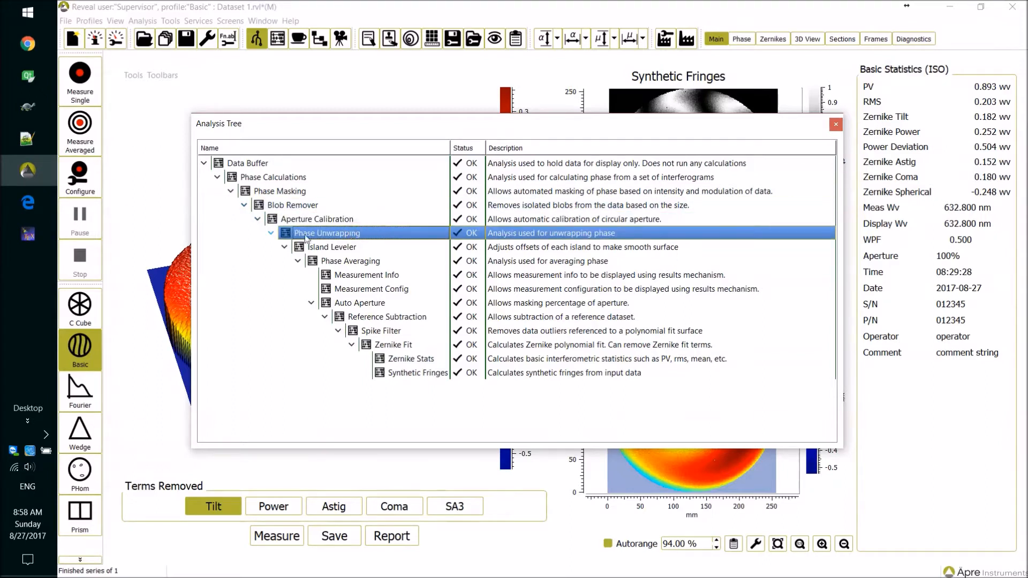
click(313, 219)
click(309, 205)
click(307, 191)
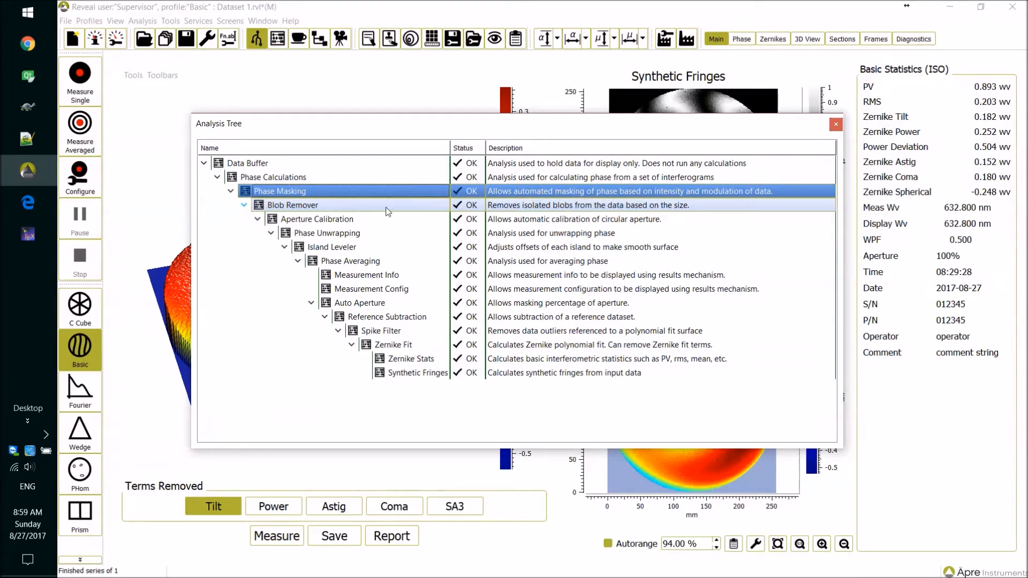
Follow the processing order in the tree from Data Buffer through Phase Calculations, Phase Masking and Blob Remover to Aperture Calibration.
click(272, 169)
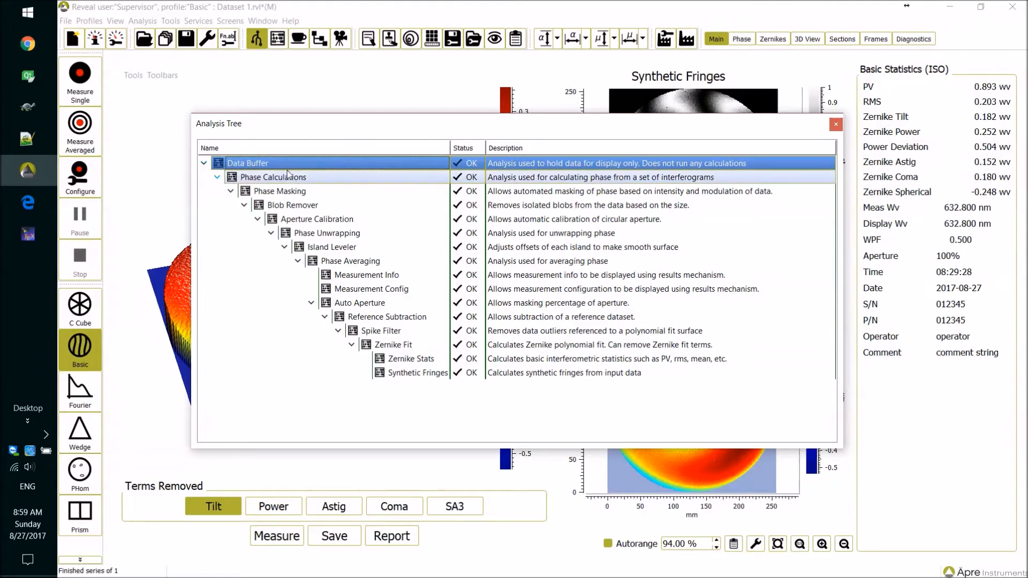
click(306, 181)
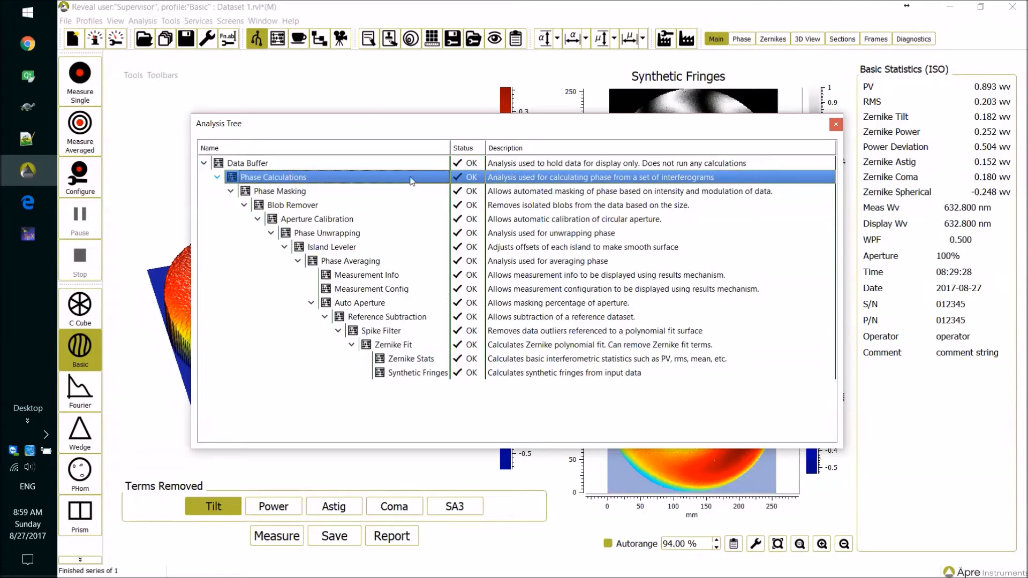
click(345, 194)
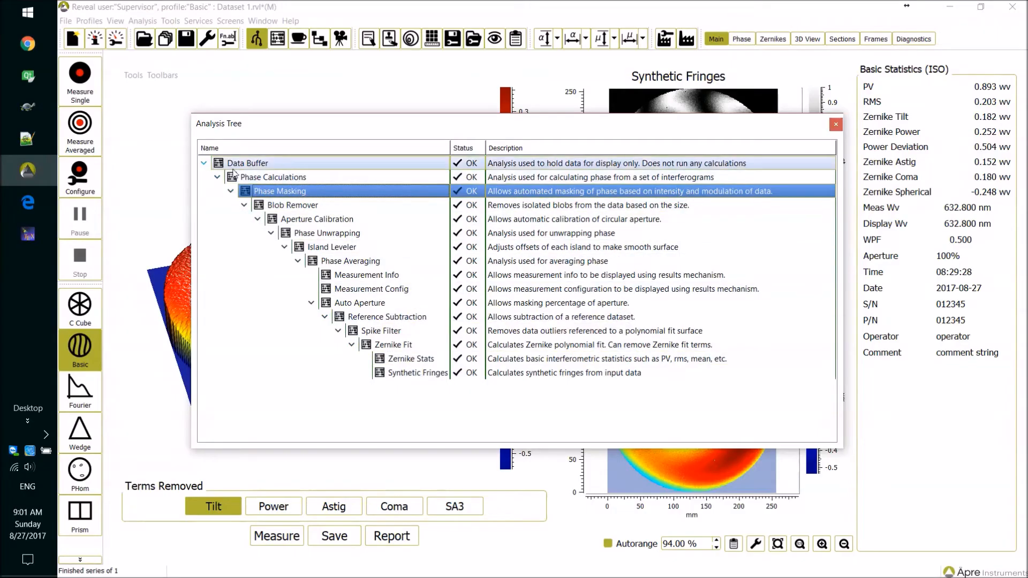
click(377, 202)
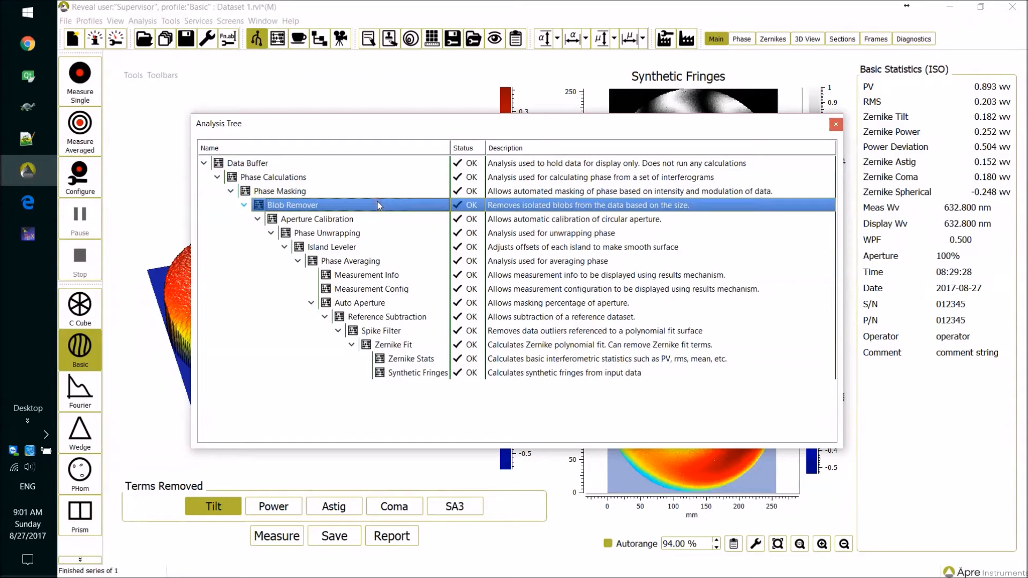
click(321, 193)
click(290, 206)
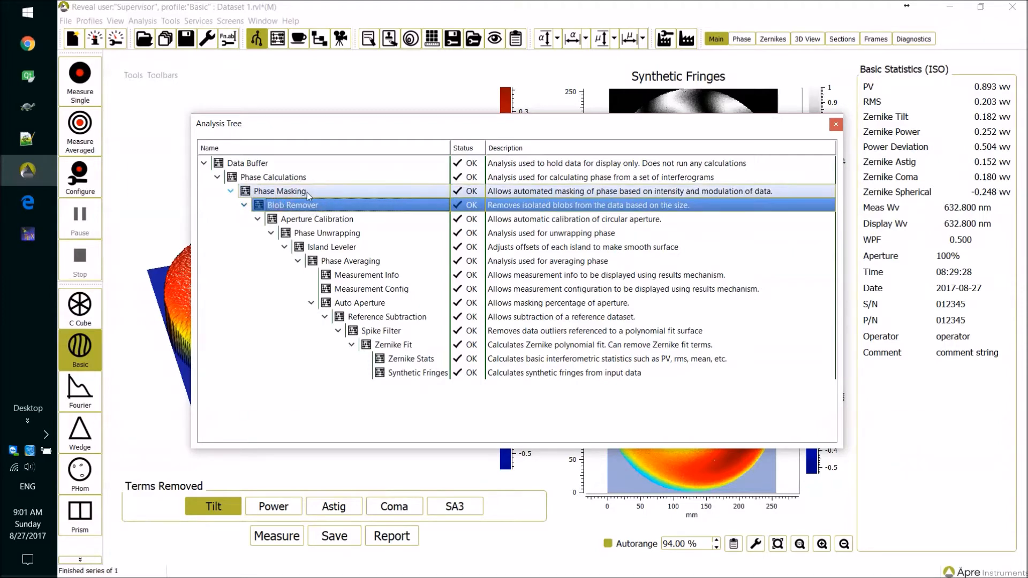
click(307, 192)
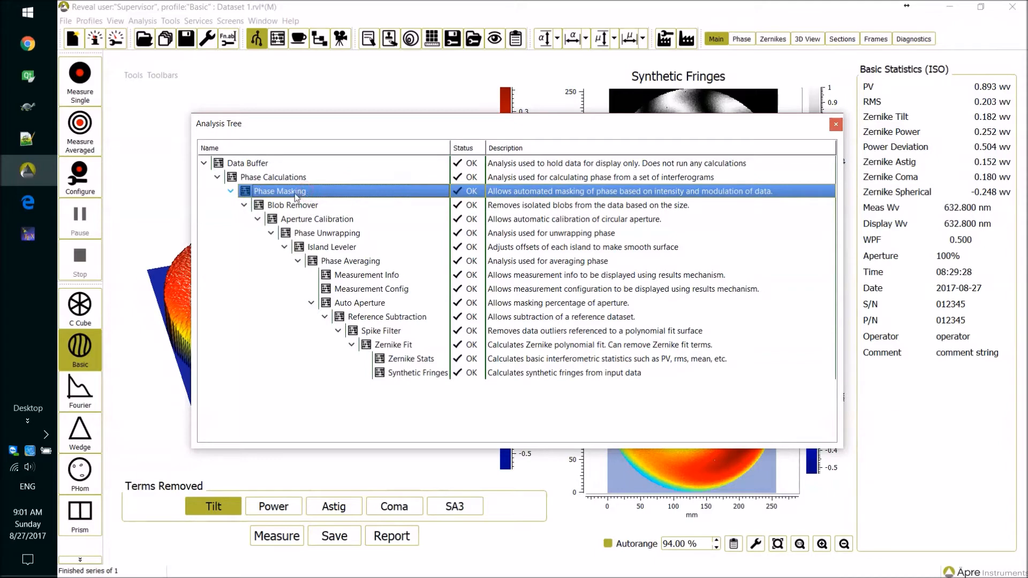
click(319, 205)
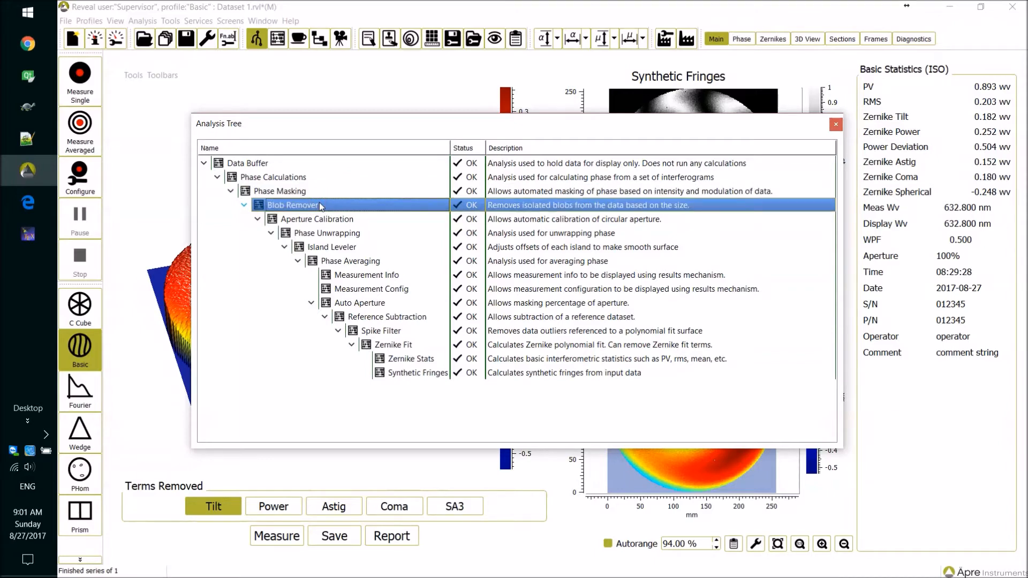
click(328, 219)
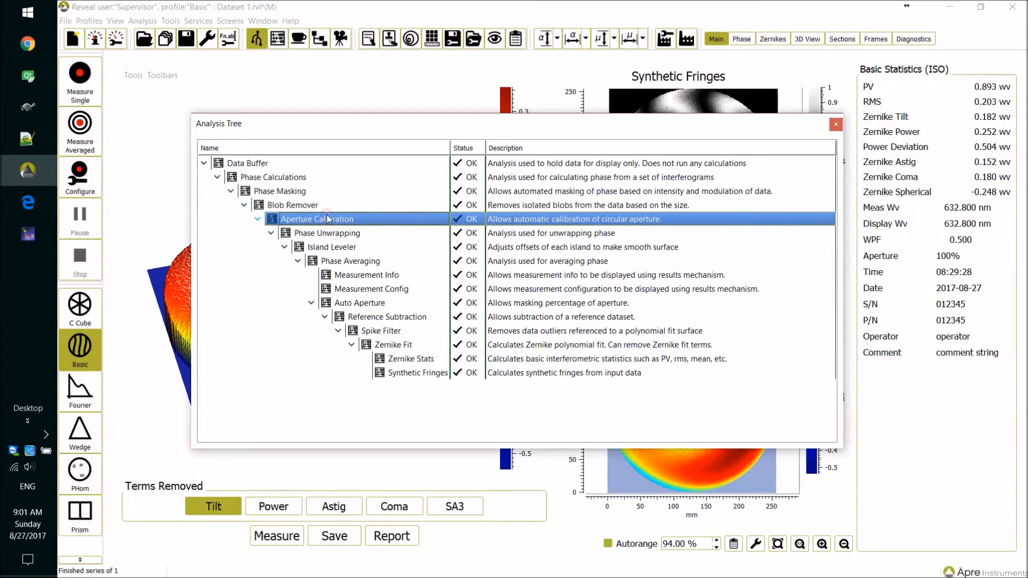
Examine how Island Leveler feeds Phase Averaging in the tree, and close the Analysis Tree.
click(378, 262)
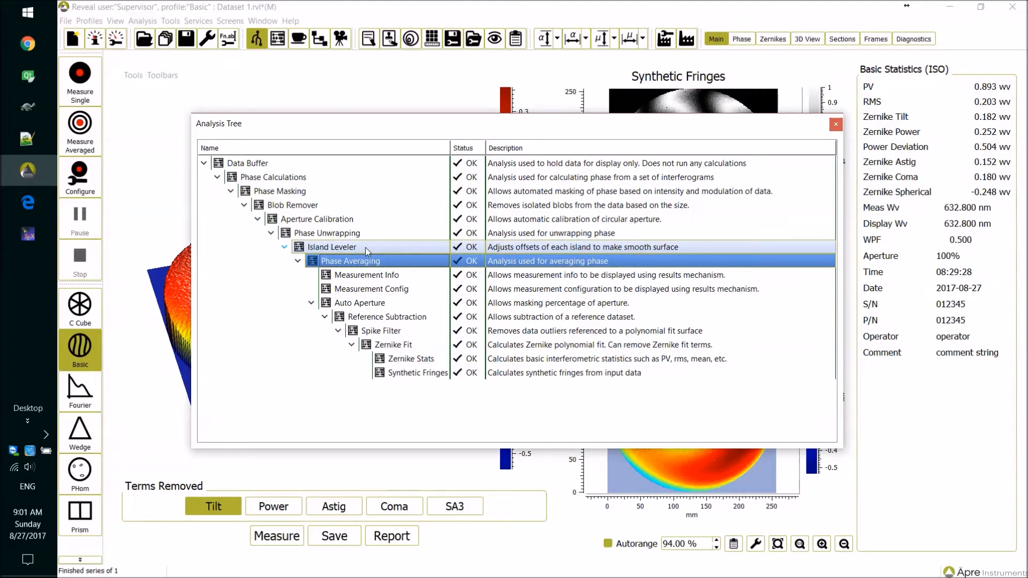
click(365, 247)
click(366, 263)
click(366, 247)
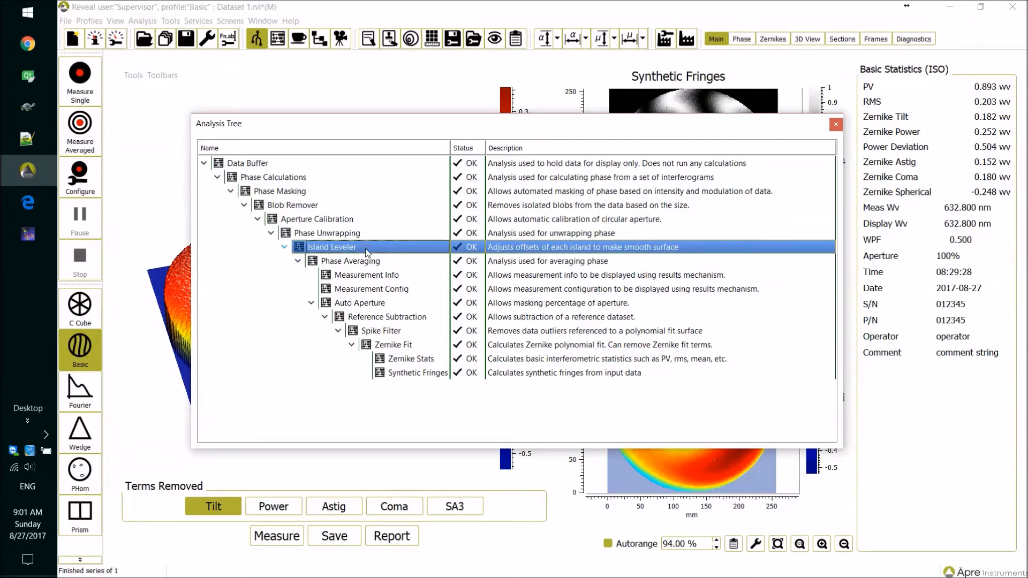
click(368, 260)
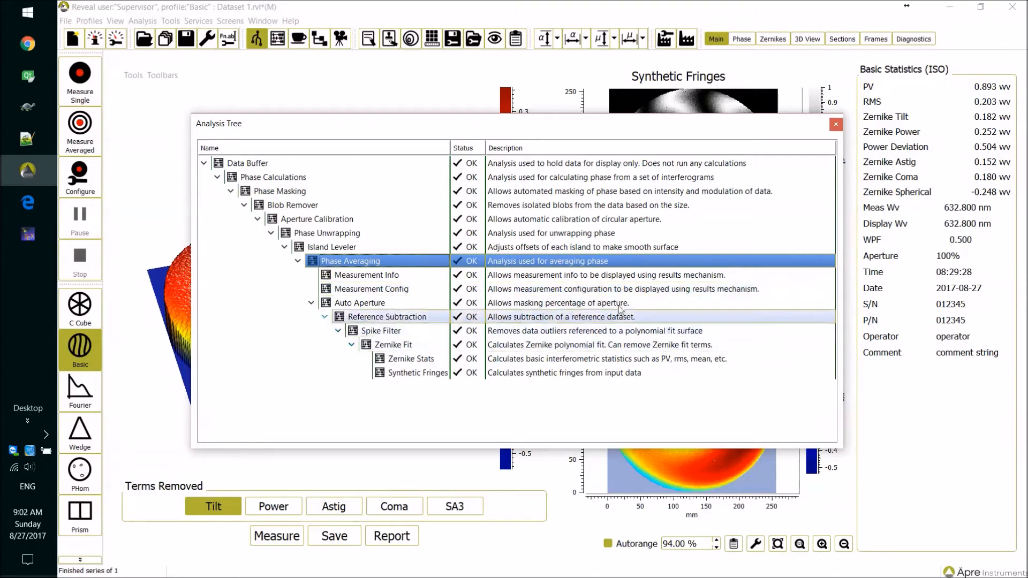
click(836, 124)
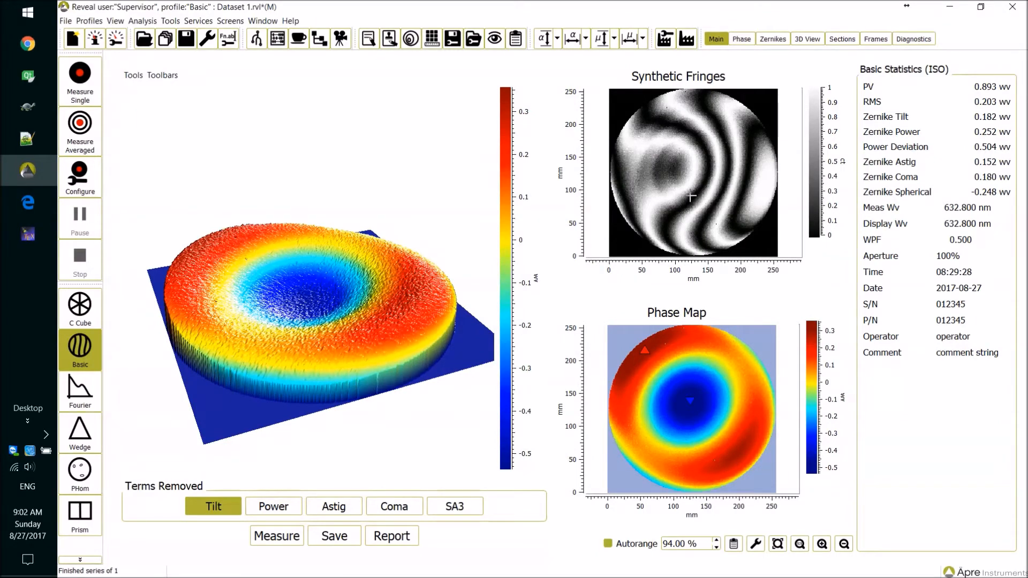
View the Phase, Zernikes, 3D View and Sections screens of the Basic profile, and return to the Main screen.
click(745, 40)
click(772, 40)
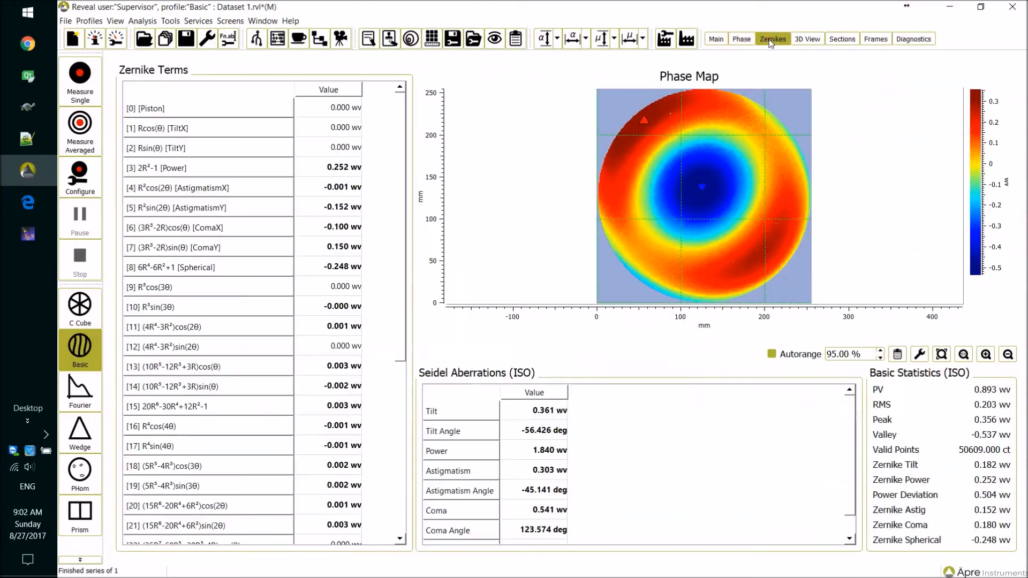
click(809, 36)
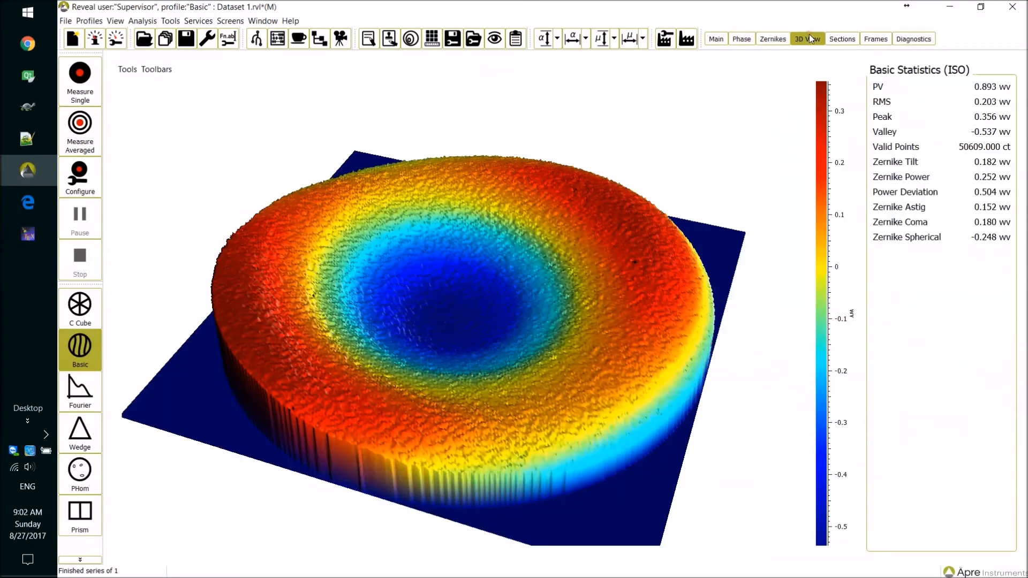
click(847, 40)
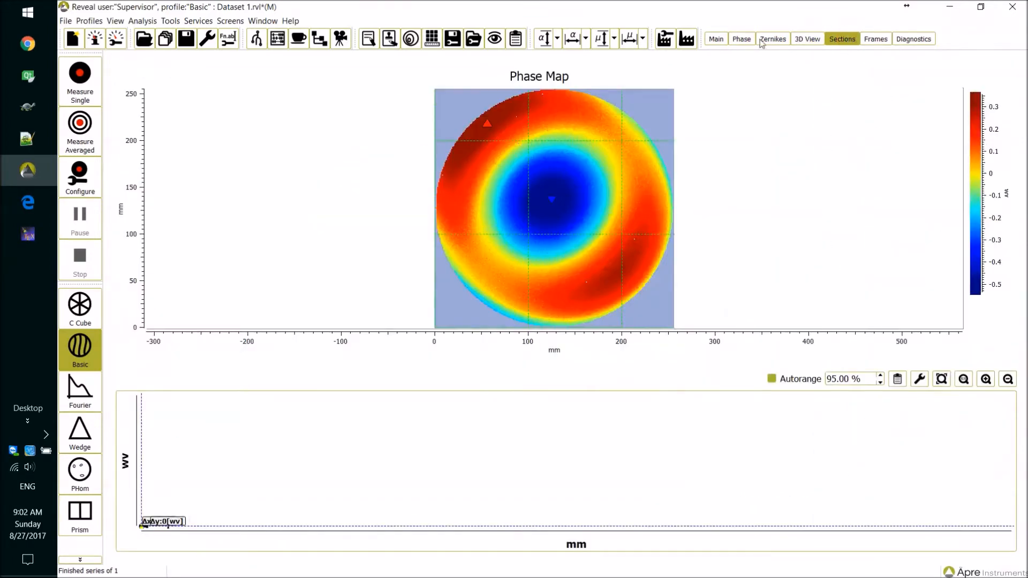
click(717, 39)
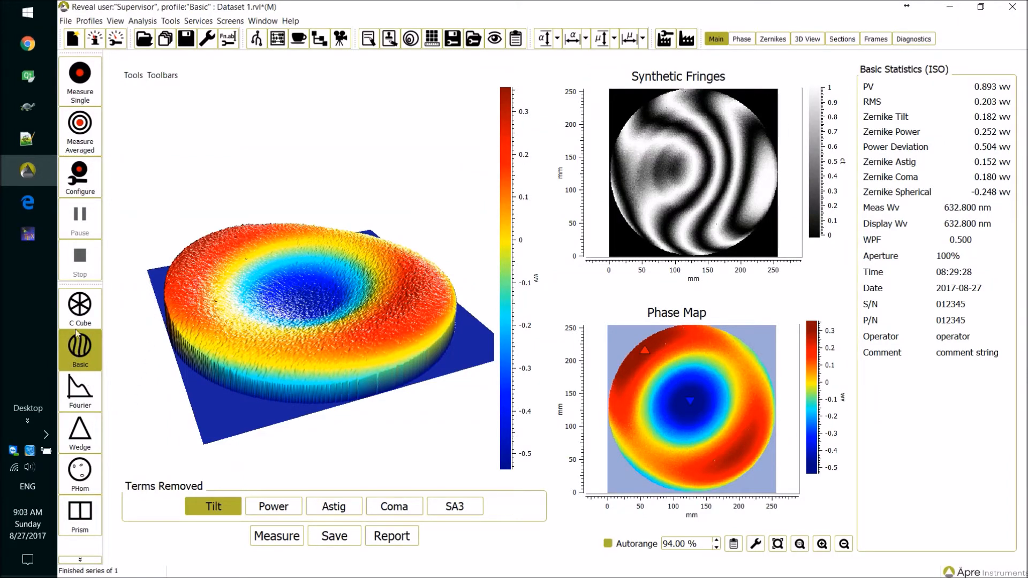
Switch to the C Cube profile, discarding the unsaved measurement.
click(88, 308)
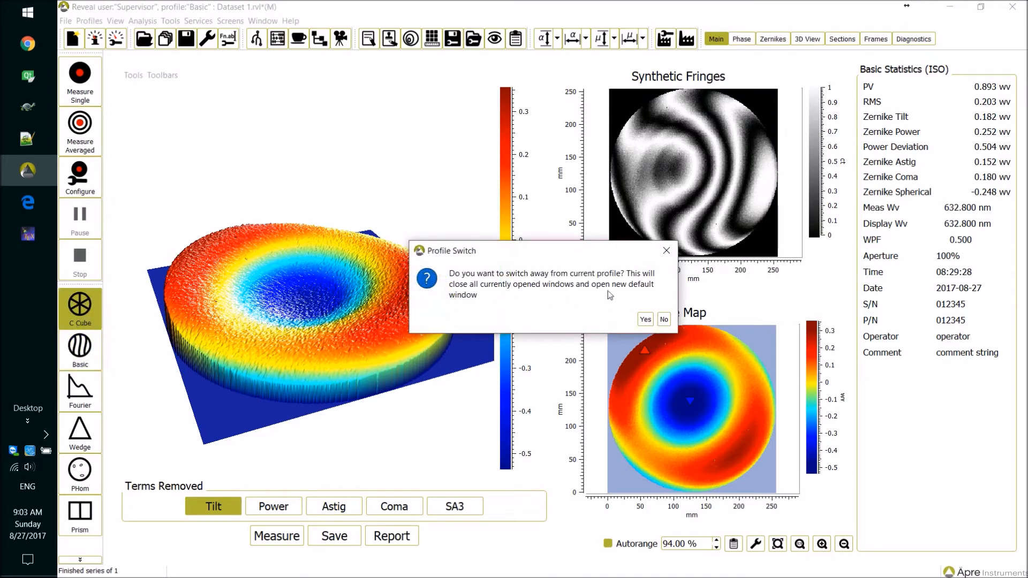
click(646, 319)
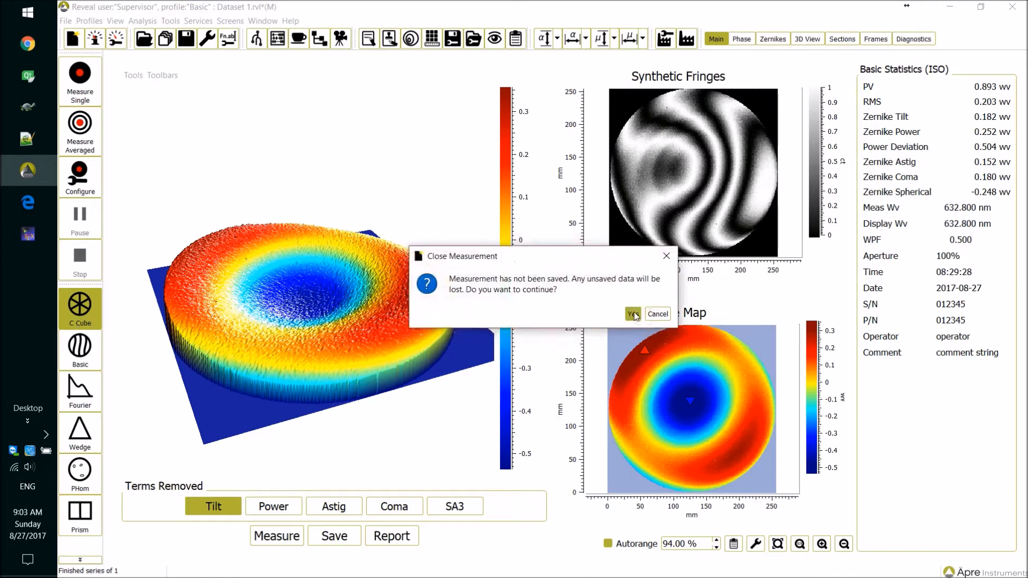
click(634, 315)
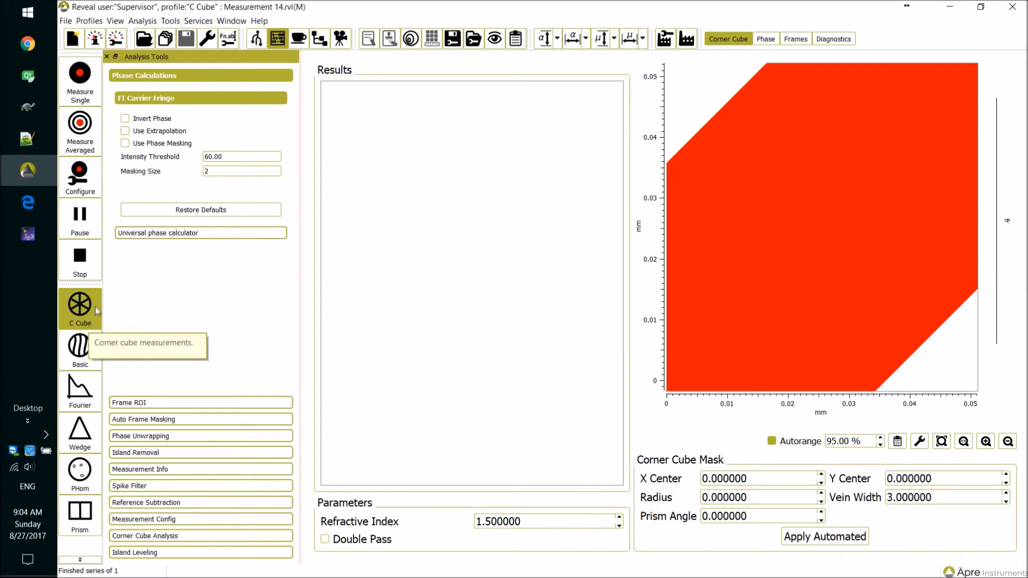
Take a single corner cube measurement and hide the Analysis Tools.
click(93, 93)
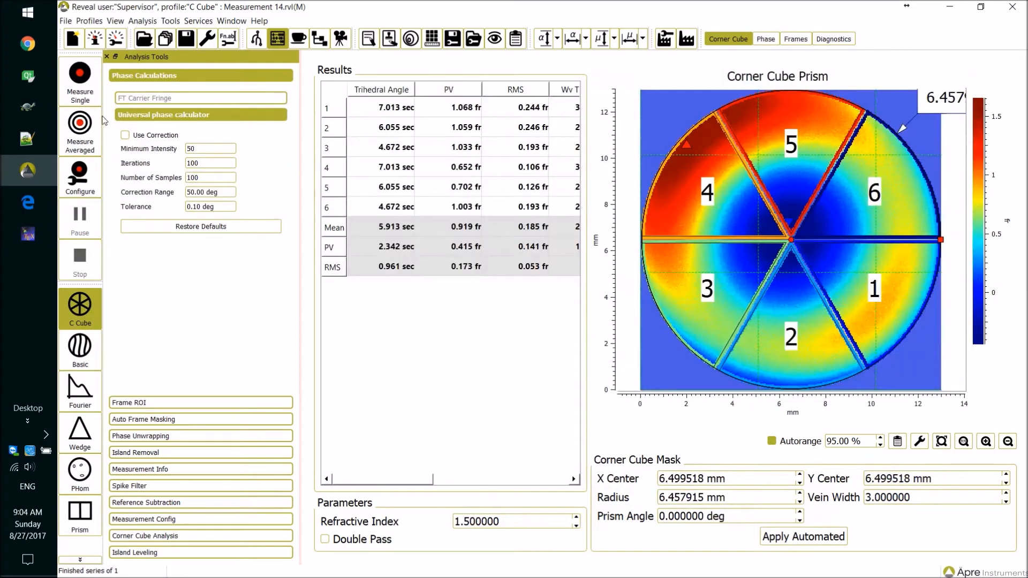
click(277, 42)
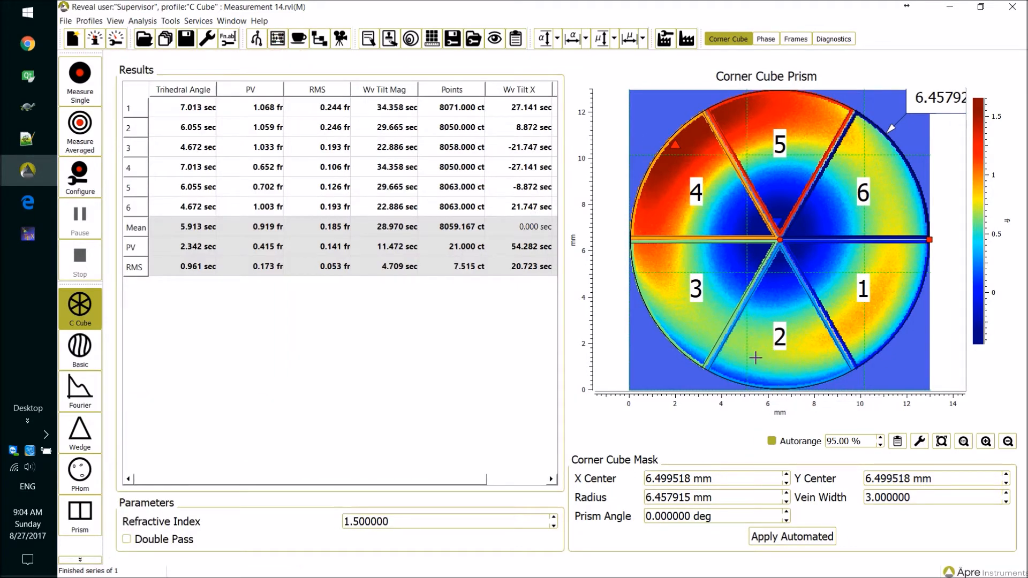
Examine the Corner Cube Analysis entry in the C Cube profile's Analysis Tree, and close the tree.
mouse_move(499, 407)
click(258, 40)
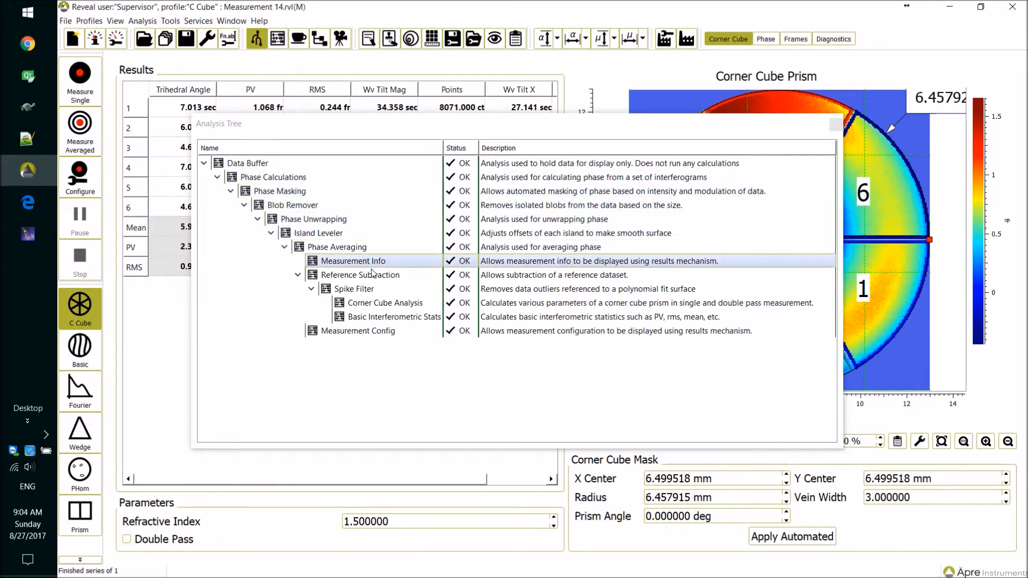
click(389, 303)
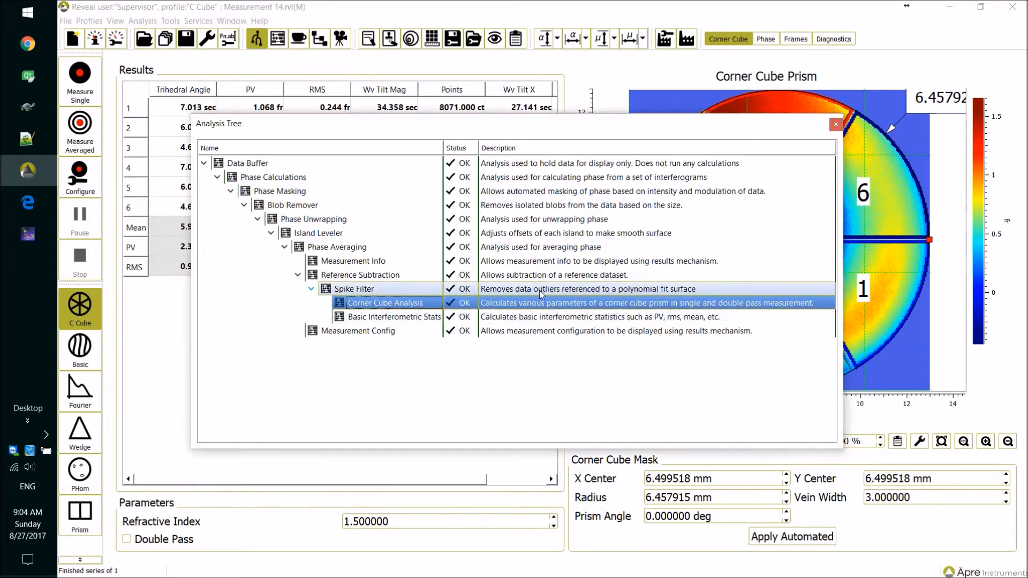
click(836, 125)
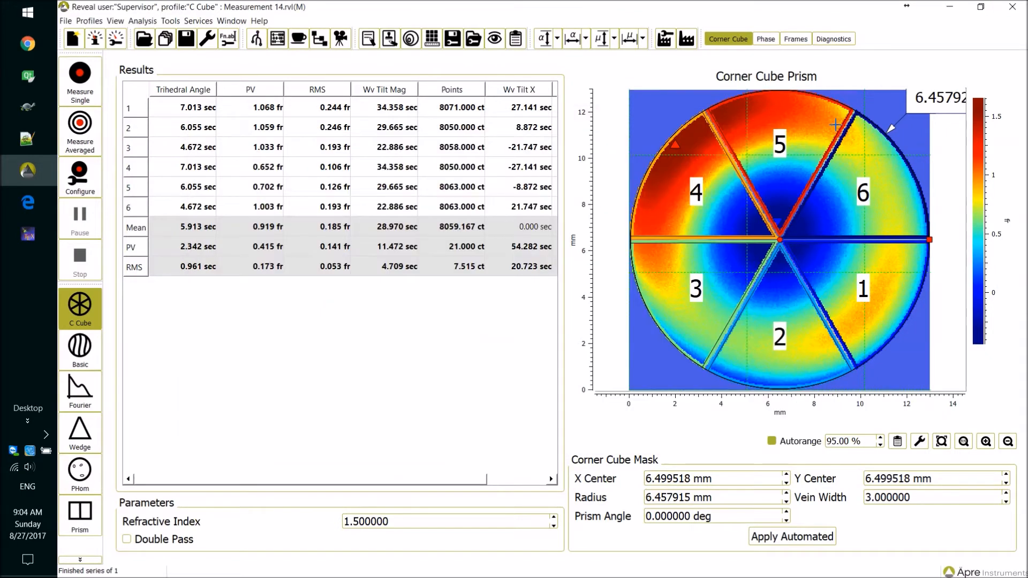
Switch back to the Basic profile, discarding the unsaved corner cube data, and take a new measurement.
mouse_move(496, 340)
click(91, 358)
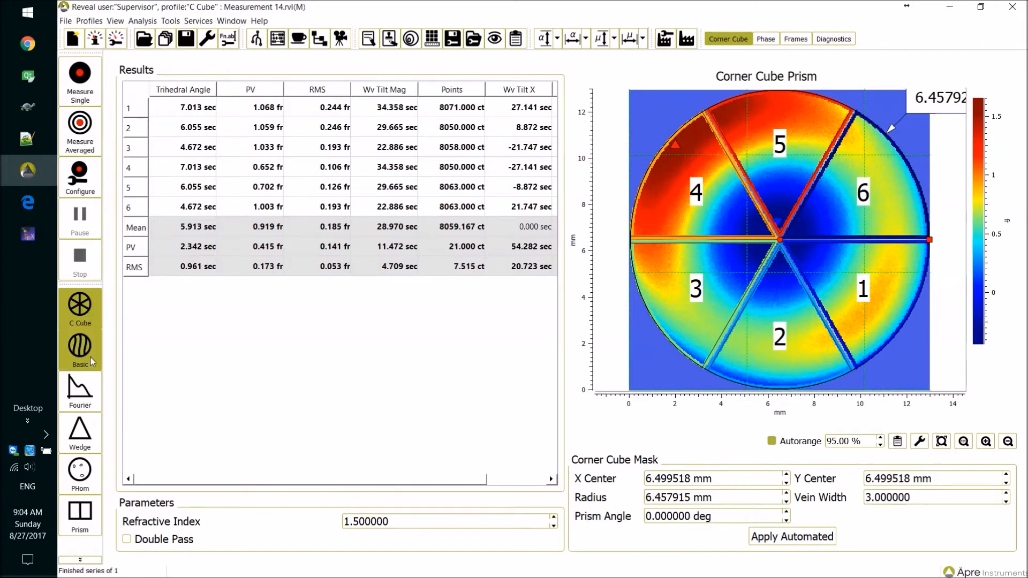
click(645, 319)
click(633, 314)
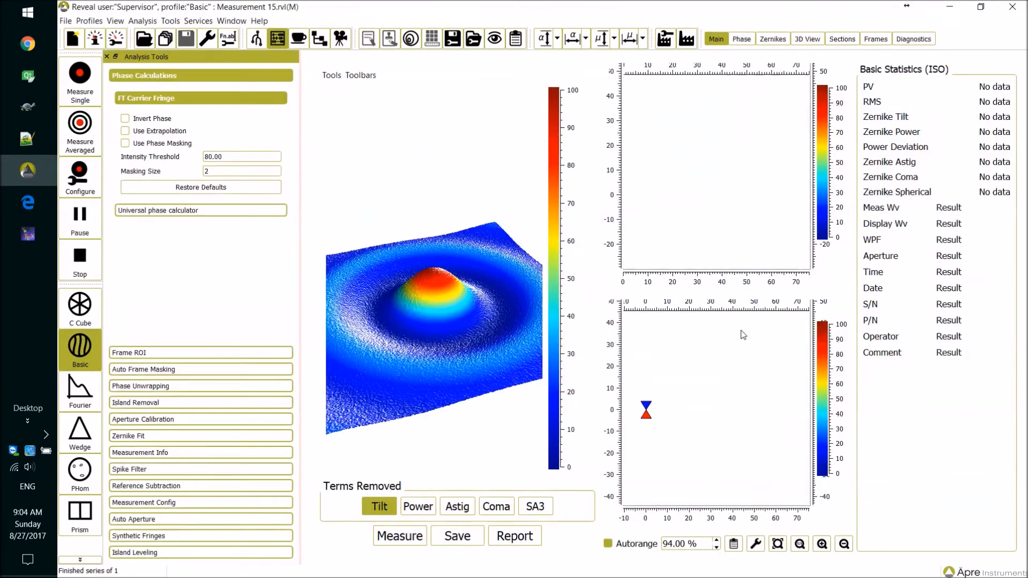
click(283, 536)
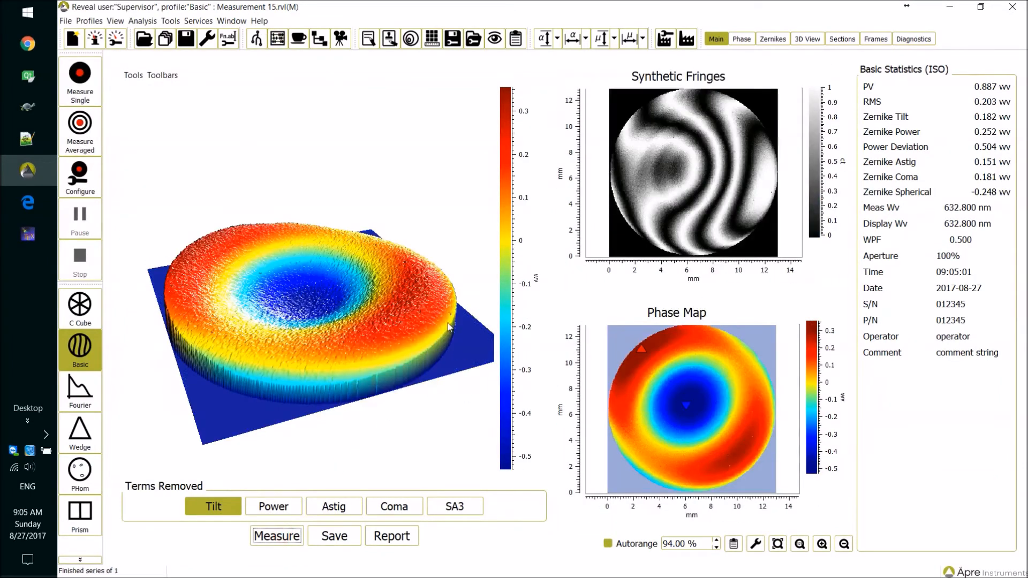
Add the ISO 10110-14 analysis to the measurement, check its entry in the Analysis Tree, and close the tree.
click(259, 45)
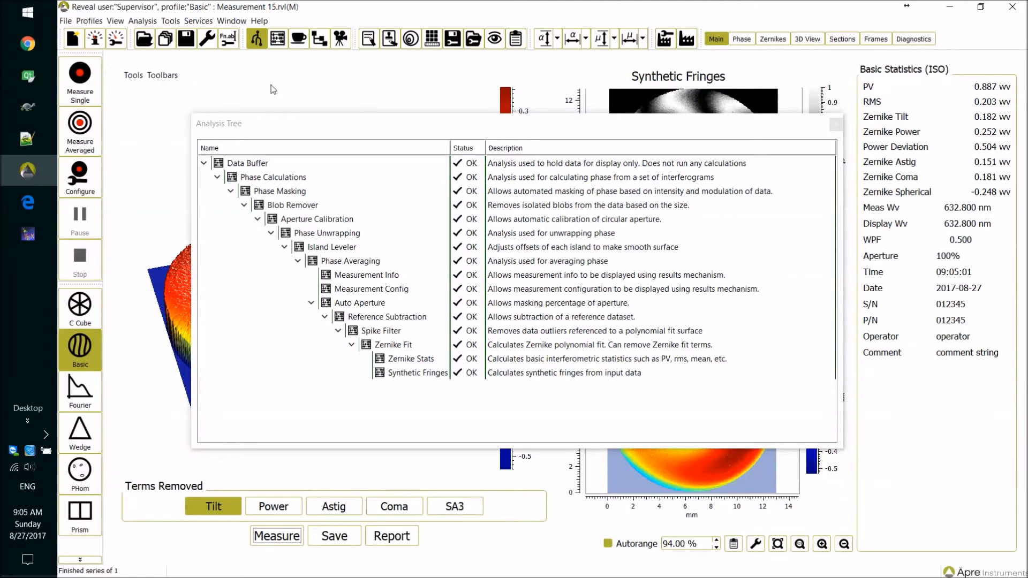
click(150, 21)
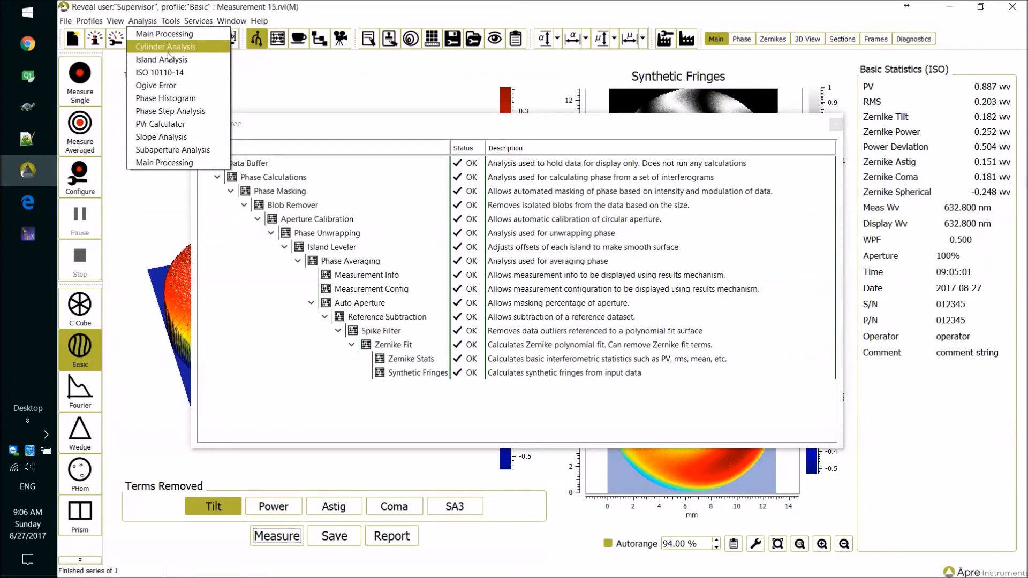
click(190, 73)
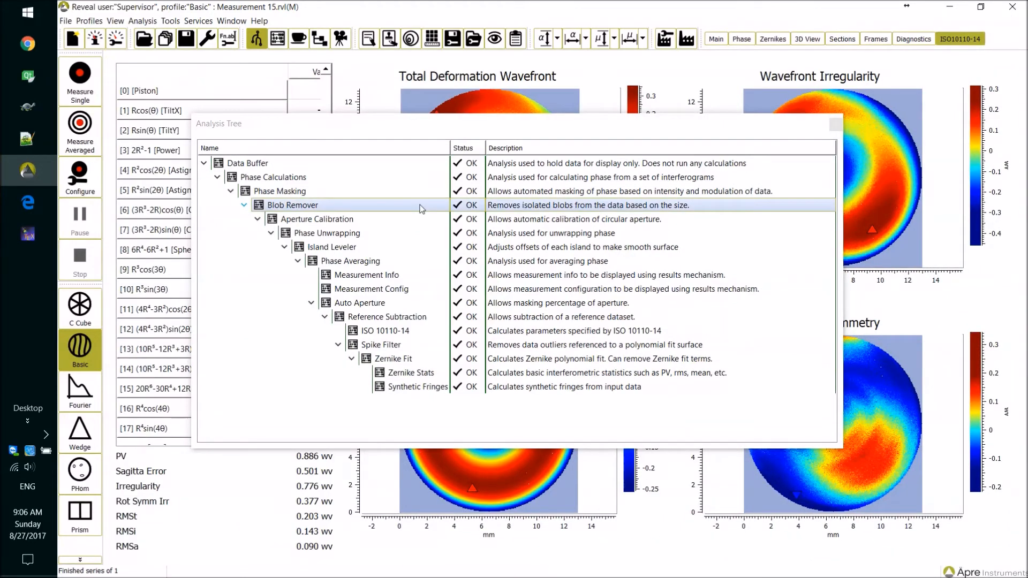
click(400, 333)
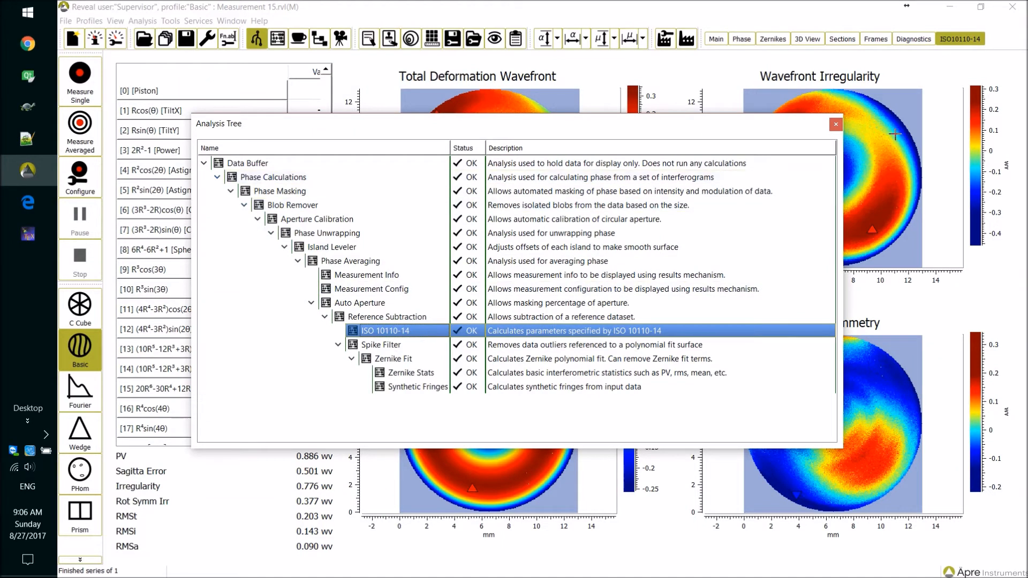
click(836, 124)
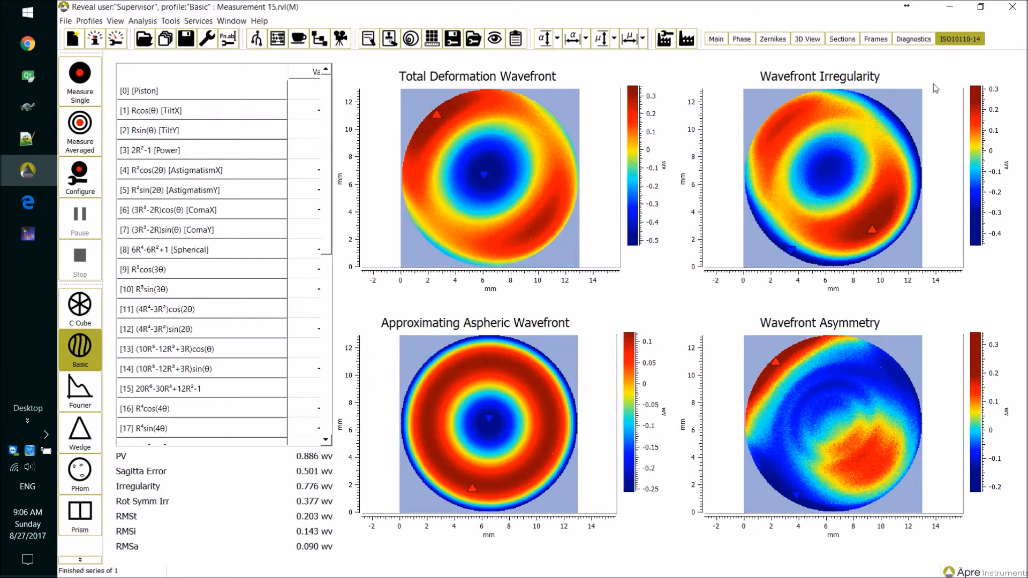
Add the PVr Calculator analysis, check its entry in the Analysis Tree, and return to the Main screen.
click(170, 21)
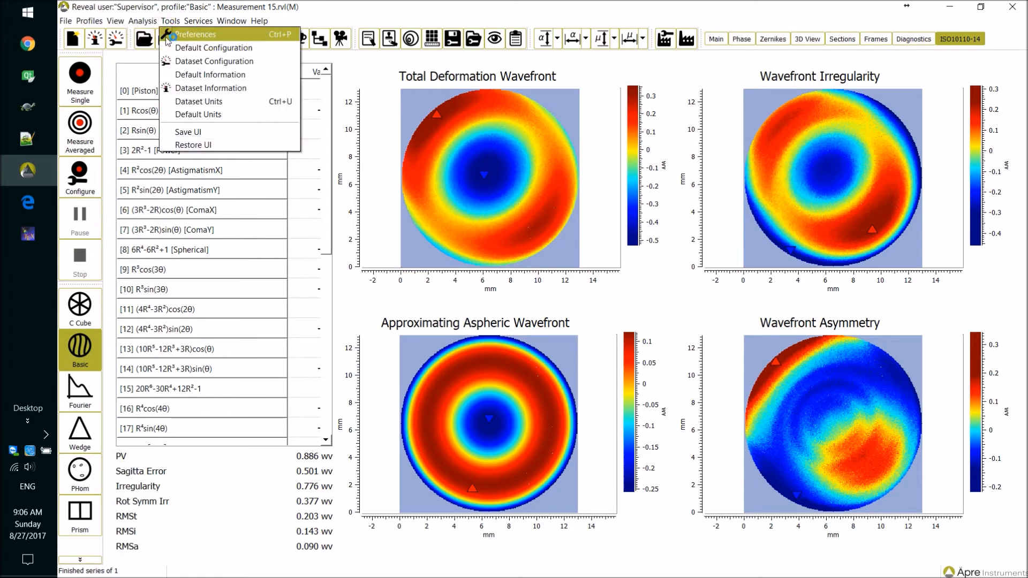
mouse_move(142, 22)
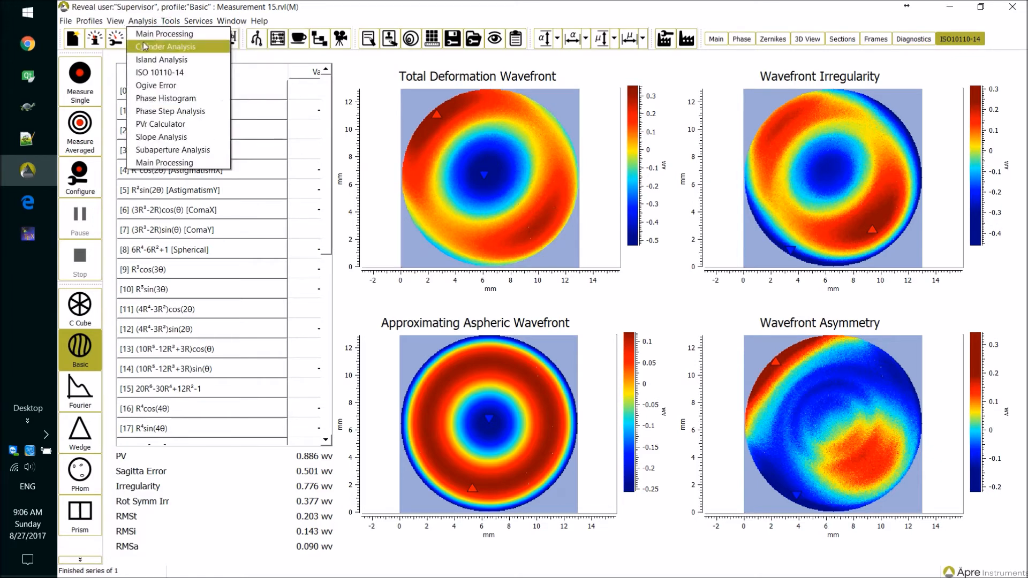
click(163, 123)
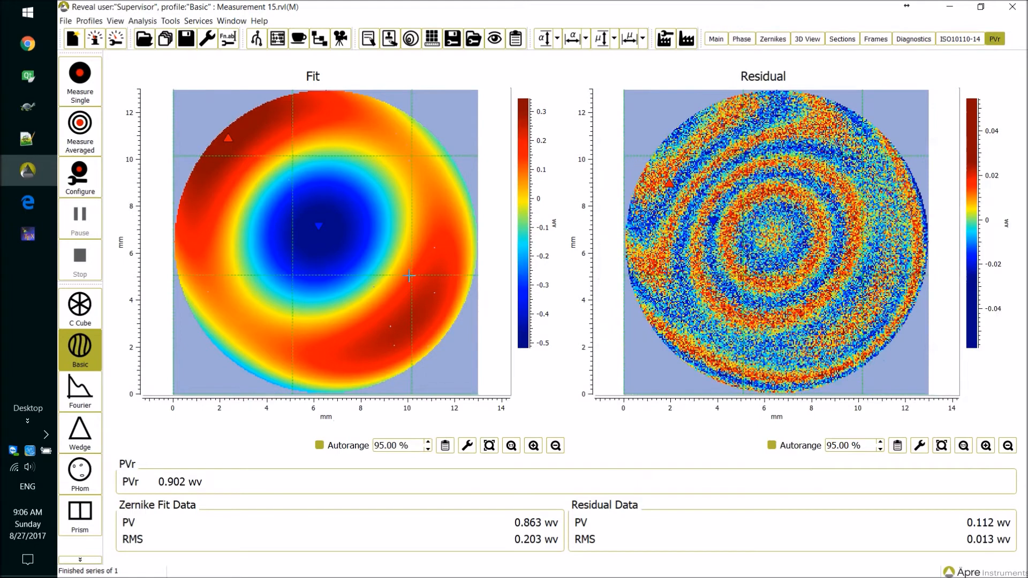
click(258, 41)
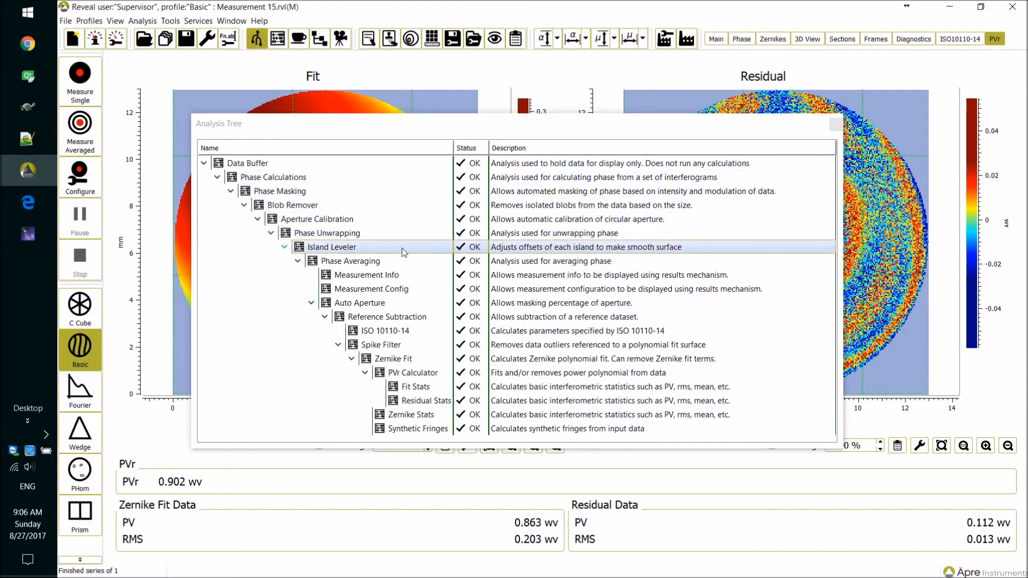
click(416, 375)
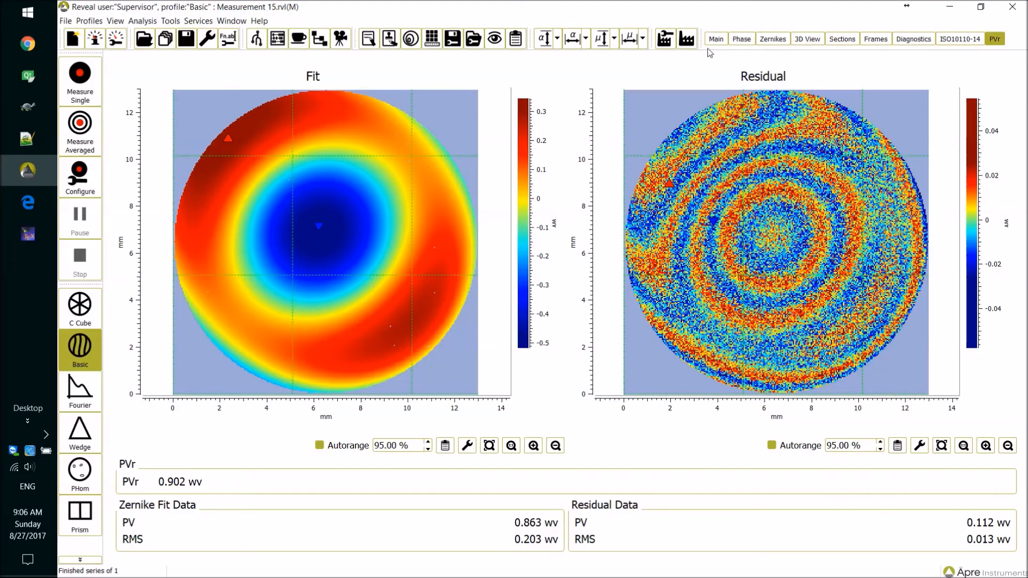
click(717, 39)
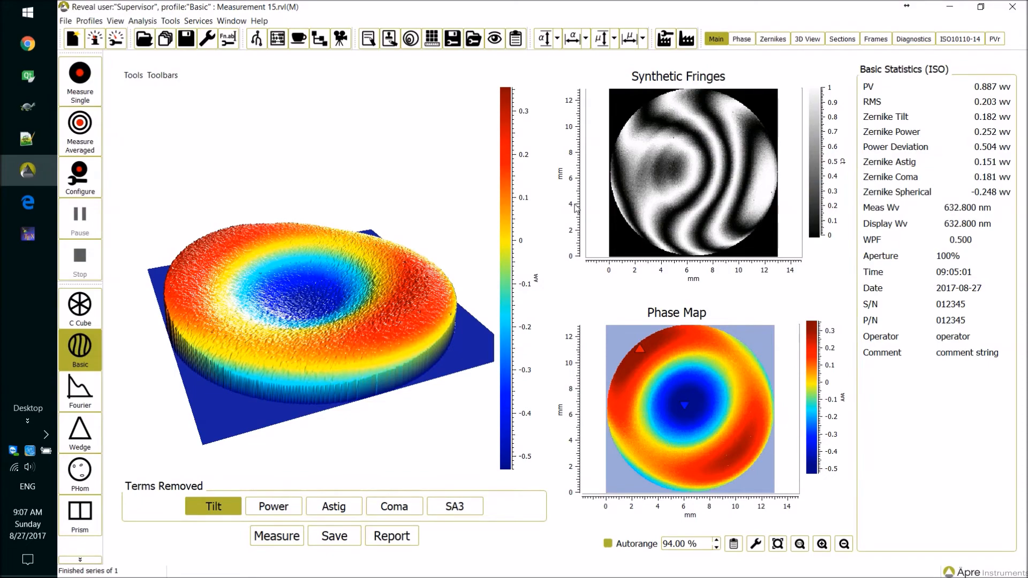
Open the saved file Dataset 1.rvl from the Test Output folder and make it the active dataset.
click(144, 38)
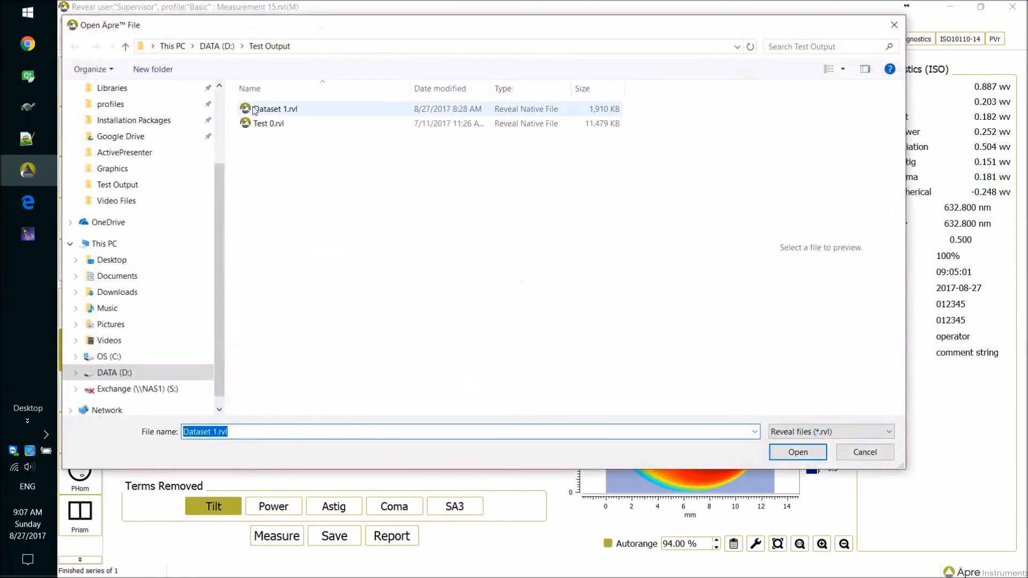
double_click(256, 110)
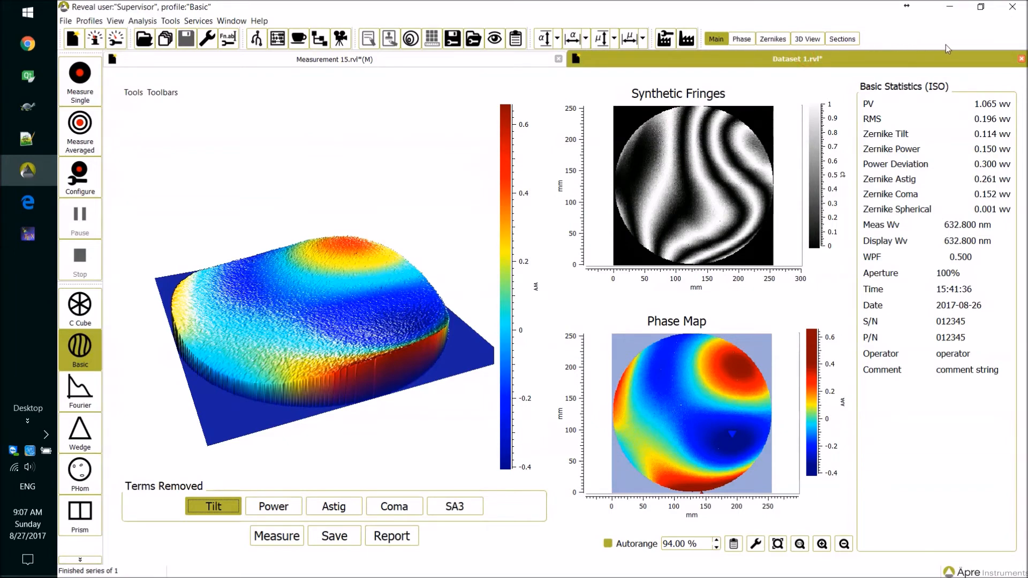
click(428, 60)
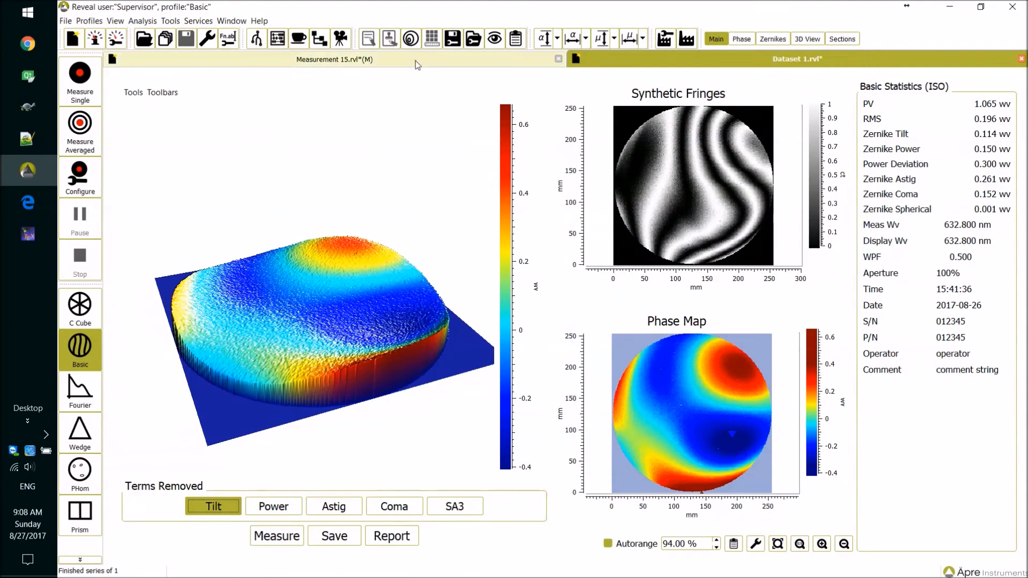
click(634, 64)
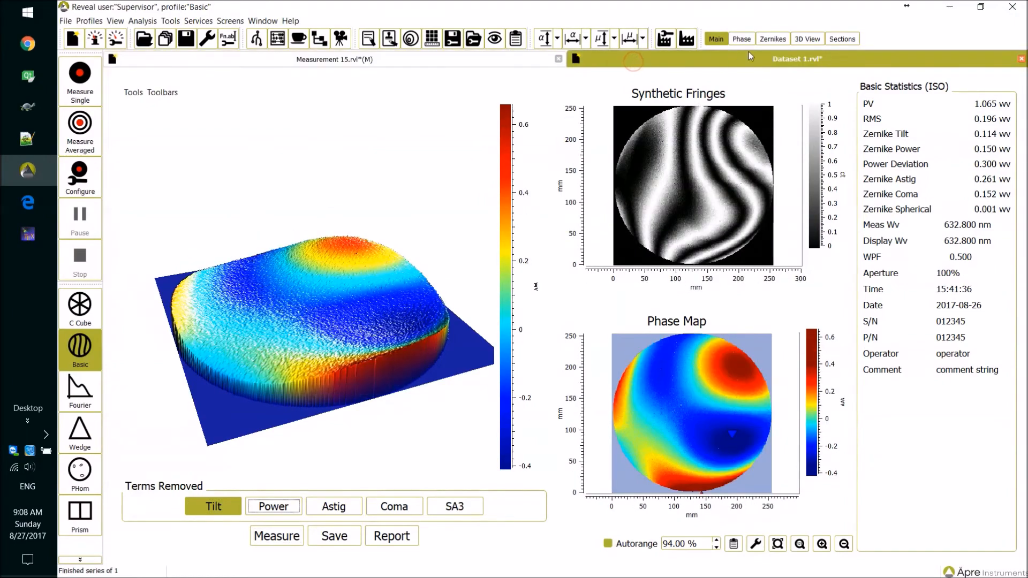
Expand the Analysis Tree of Dataset 1.rvl from Phase Averaging through the Zernike Fit branch and examine the Phase Averaging entry.
click(257, 39)
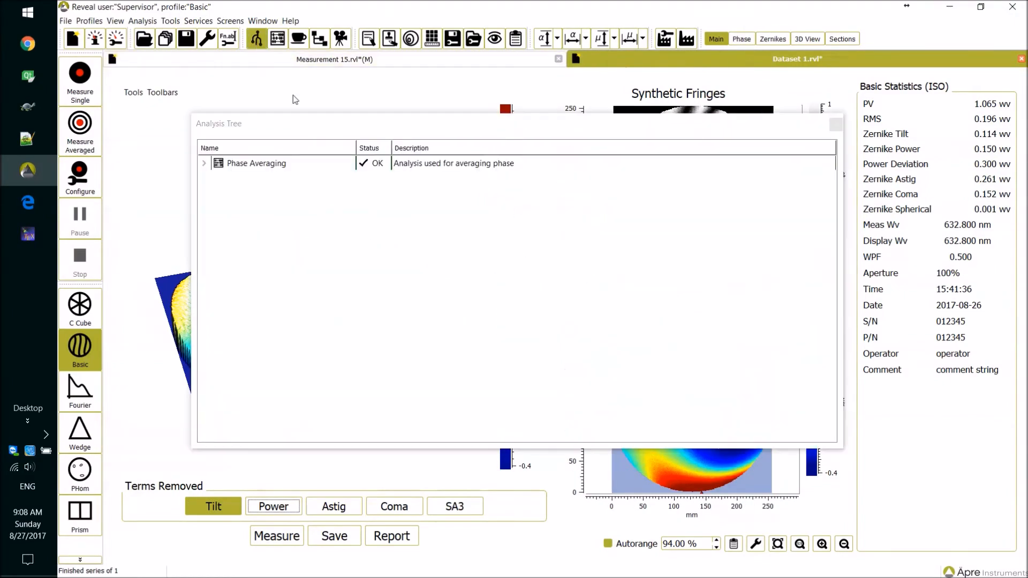
click(204, 164)
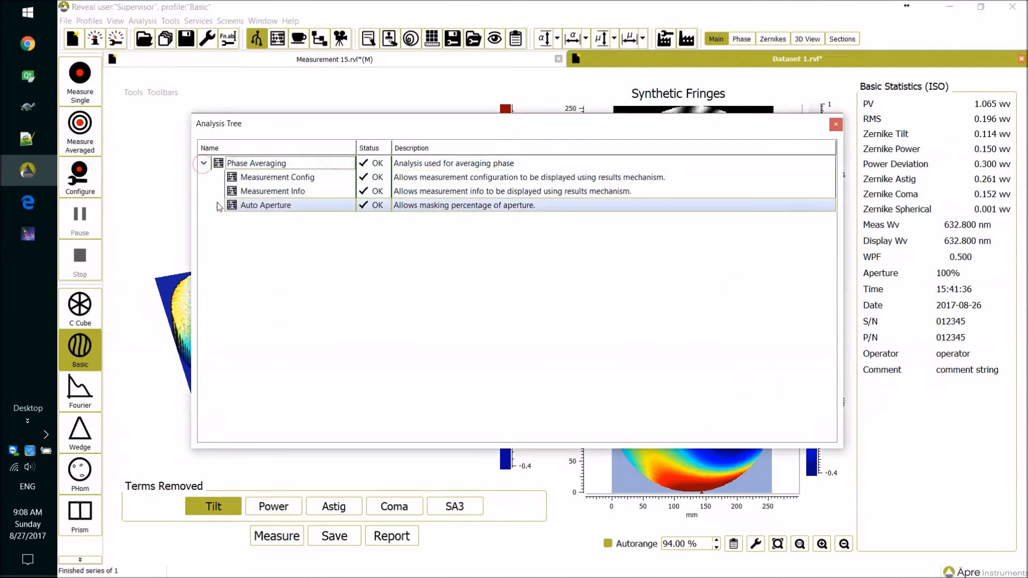
click(217, 205)
click(231, 219)
click(245, 233)
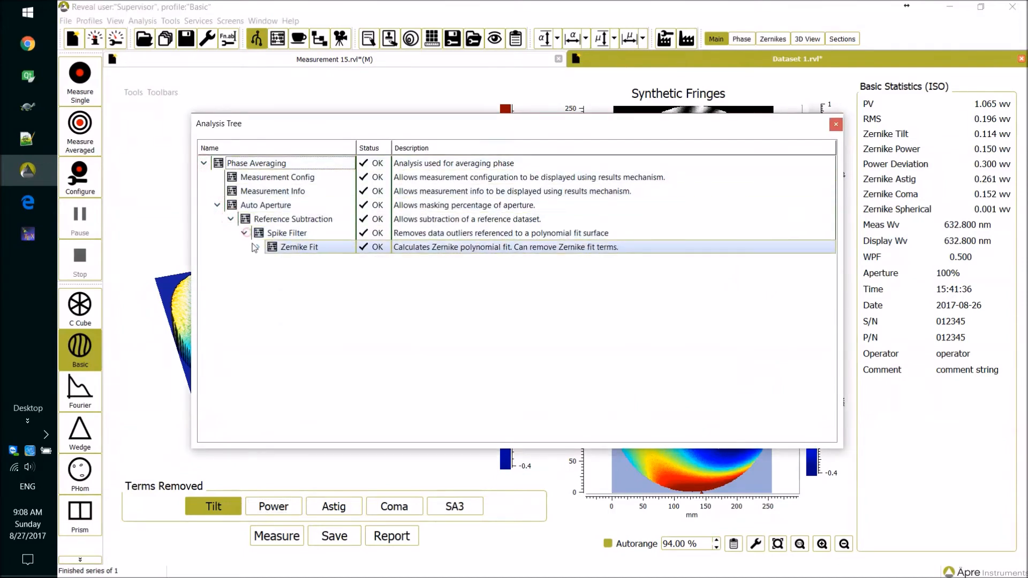
click(257, 247)
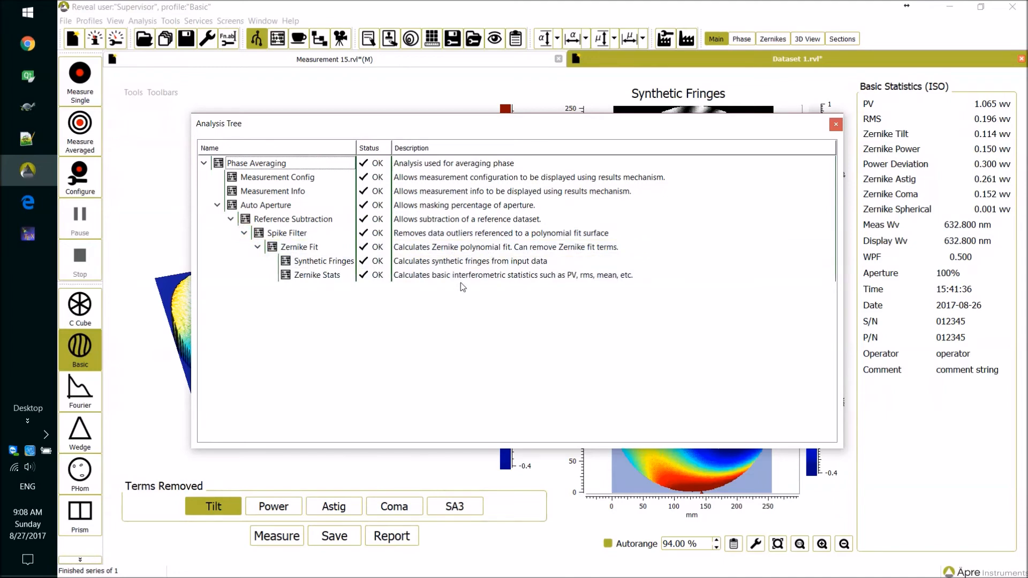
click(259, 166)
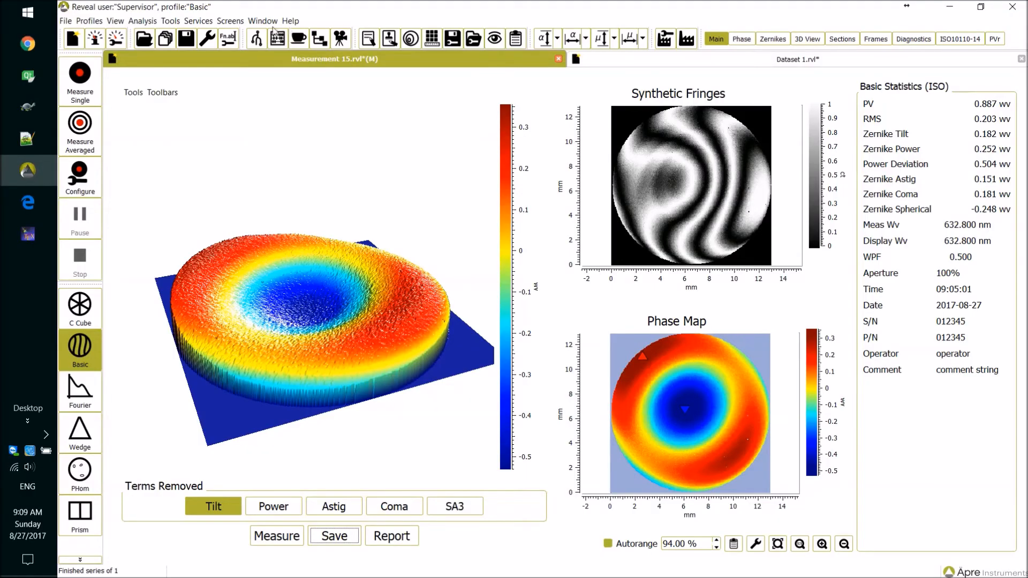
Examine the Measurement Config entry in the Analysis Tree of Measurement 15.rvl, and close the tree.
click(265, 39)
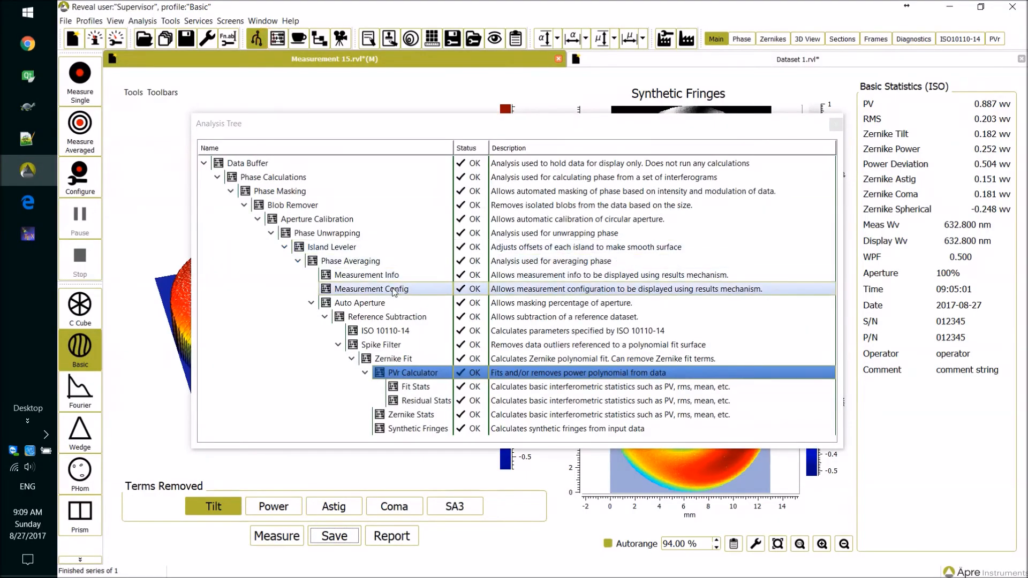
click(393, 294)
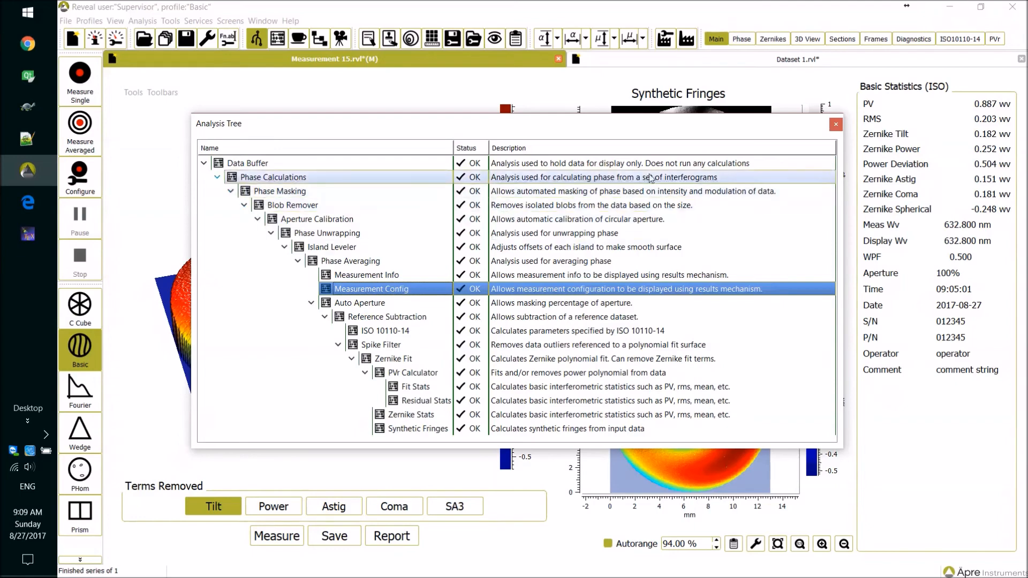
click(836, 125)
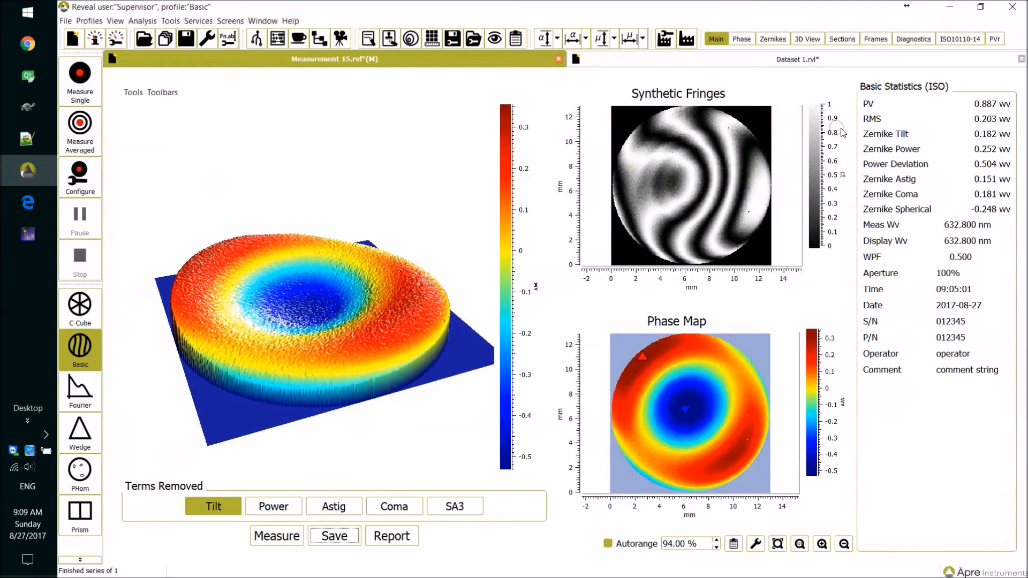
Open and enlarge Pixel Size Calibration, and expand the Synthetic Fringes, PVr Calculator and Data Buffer entries in its Result Tree.
click(434, 42)
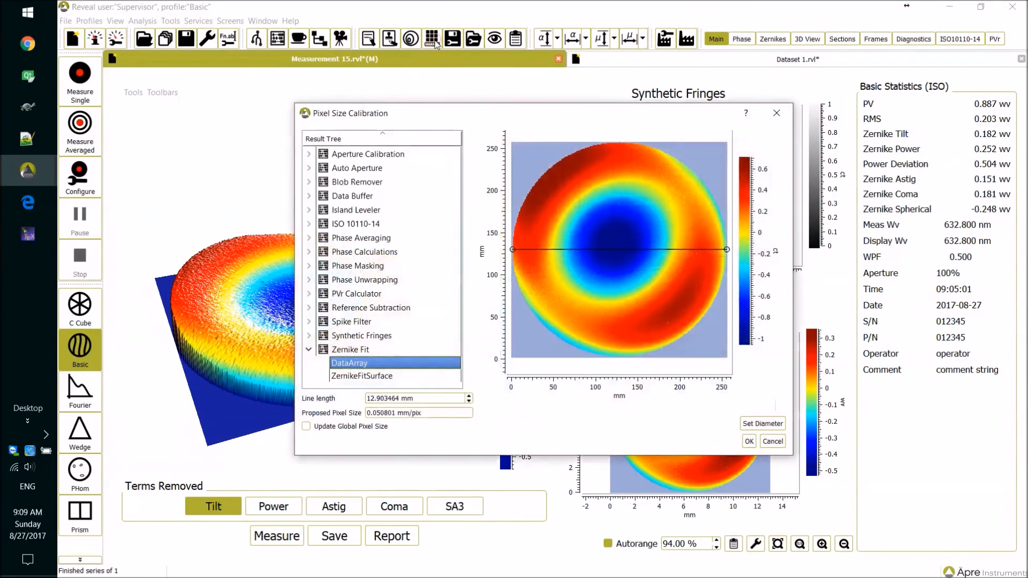
drag(793, 456, 876, 543)
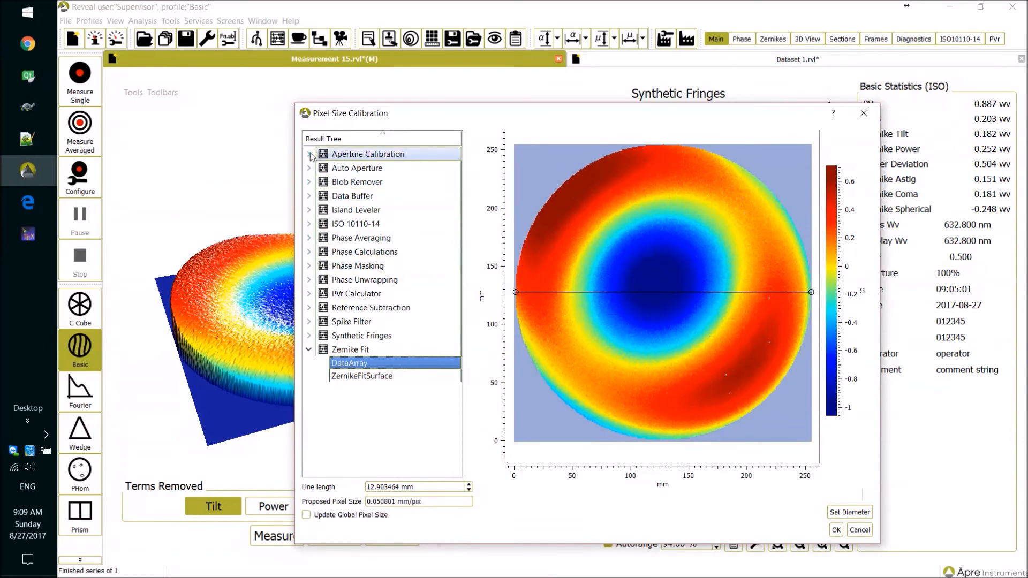
click(348, 155)
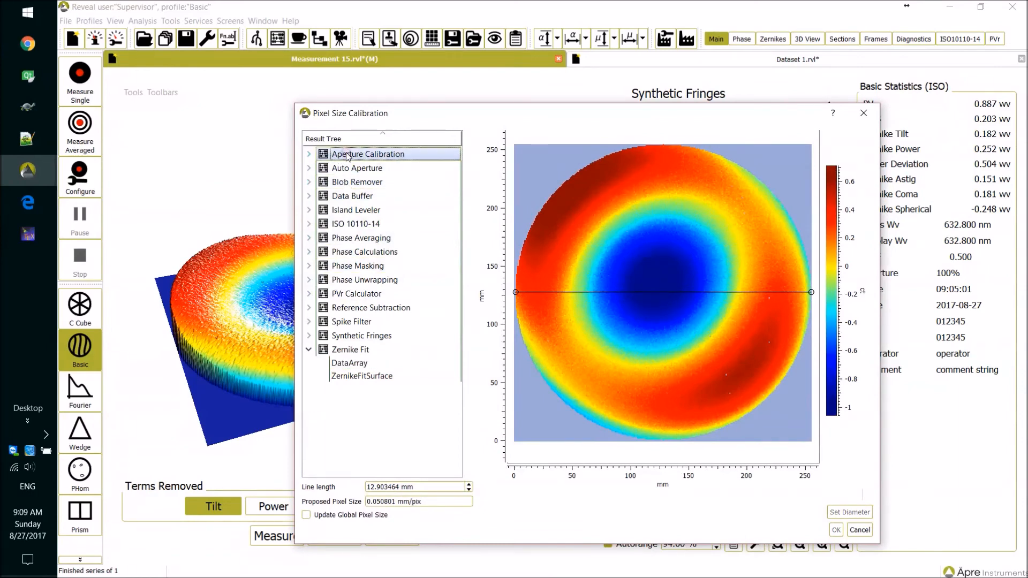
click(352, 171)
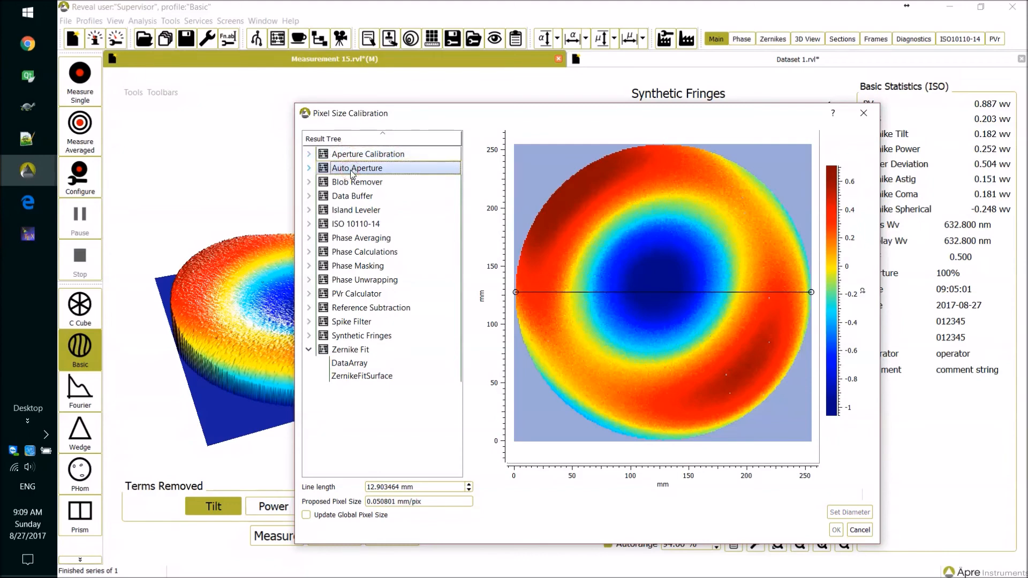
click(309, 336)
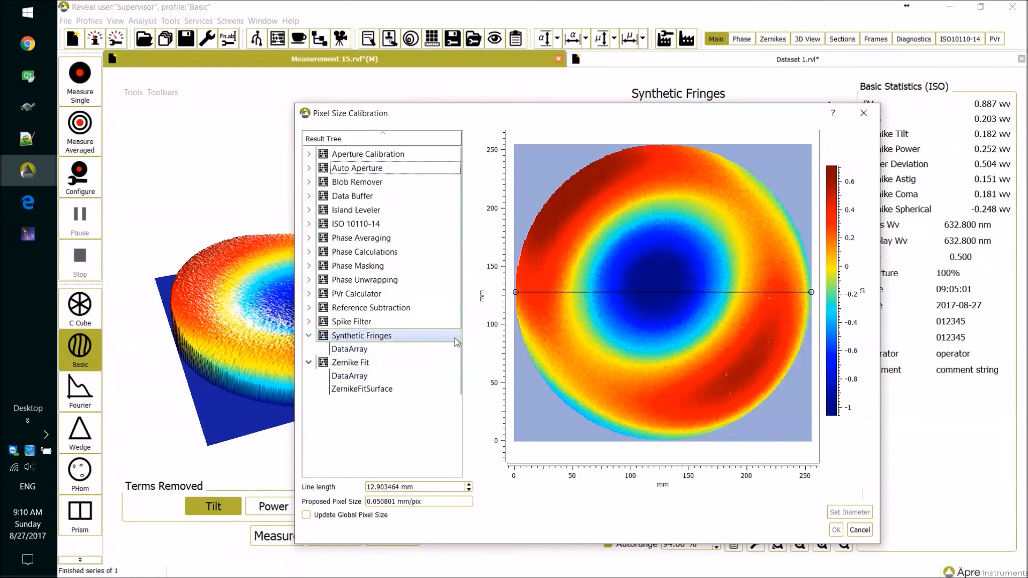
click(309, 294)
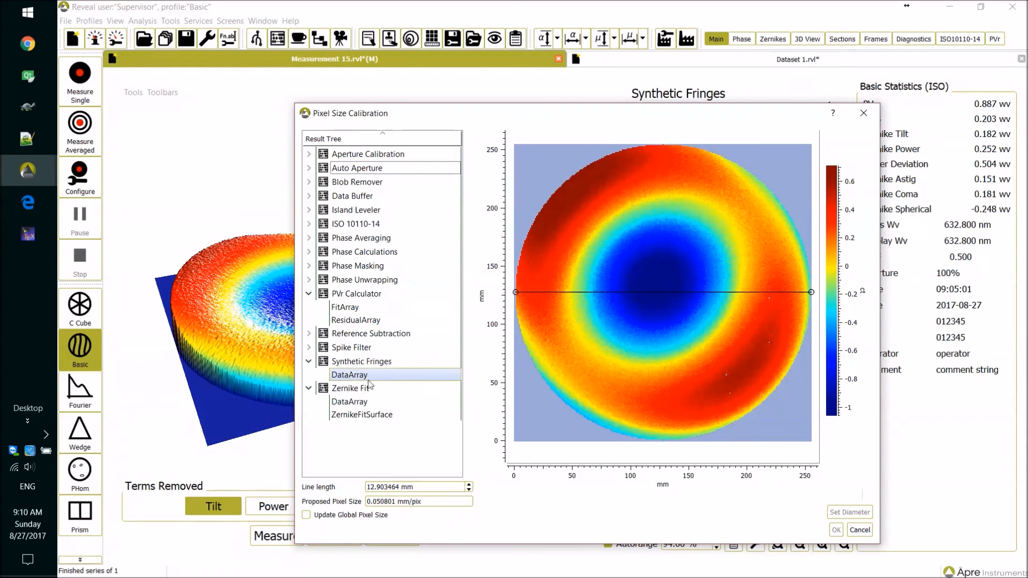
click(309, 196)
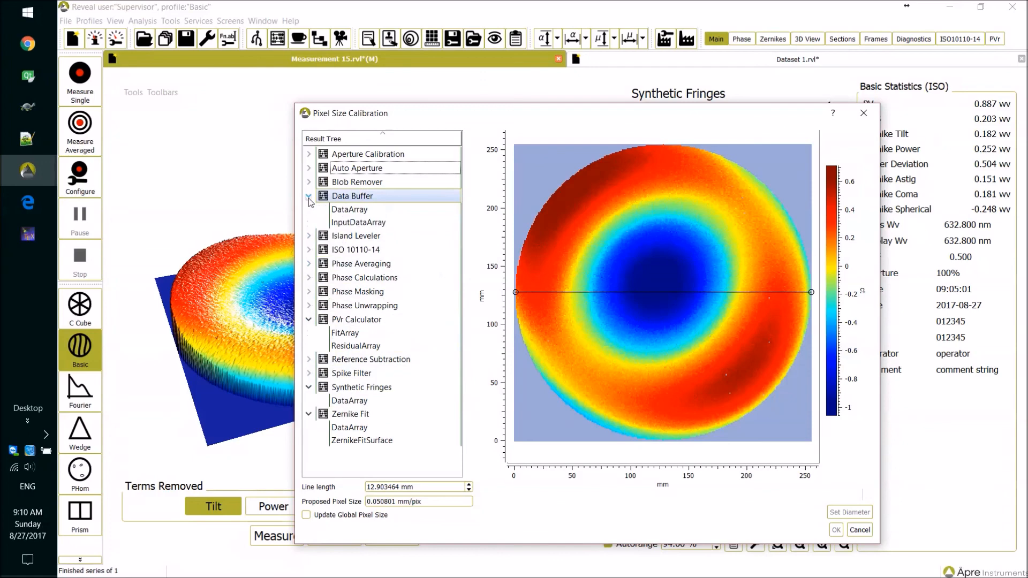
Show the Data Buffer's InputDataArray in the calibration plot with the Camera colour palette.
click(363, 223)
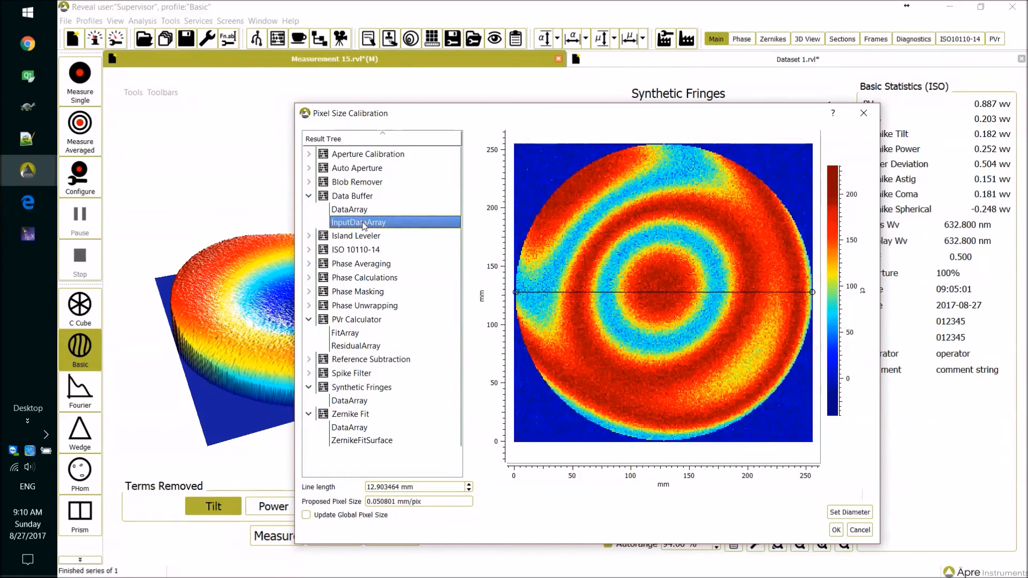
right_click(749, 373)
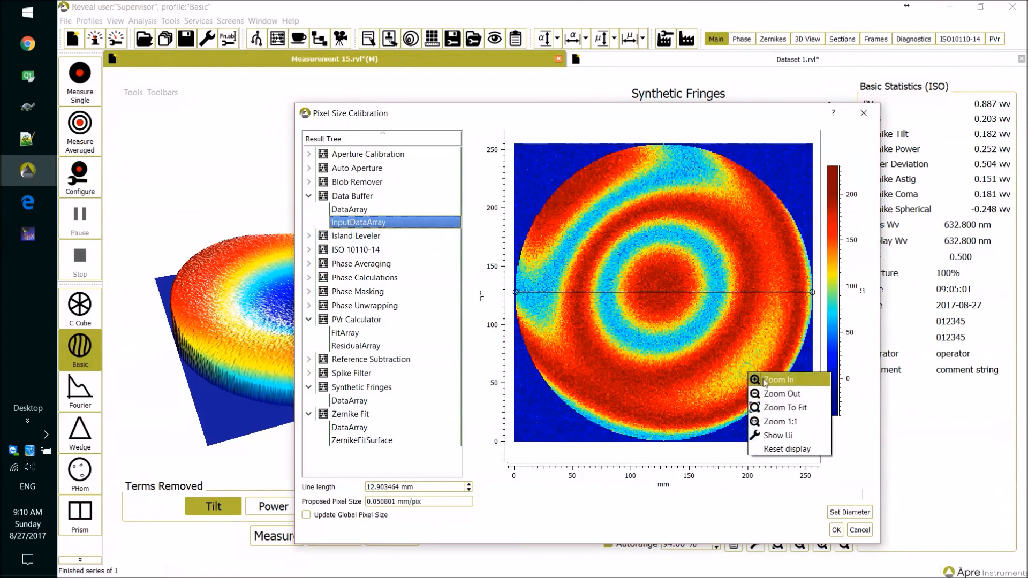
click(782, 436)
click(535, 155)
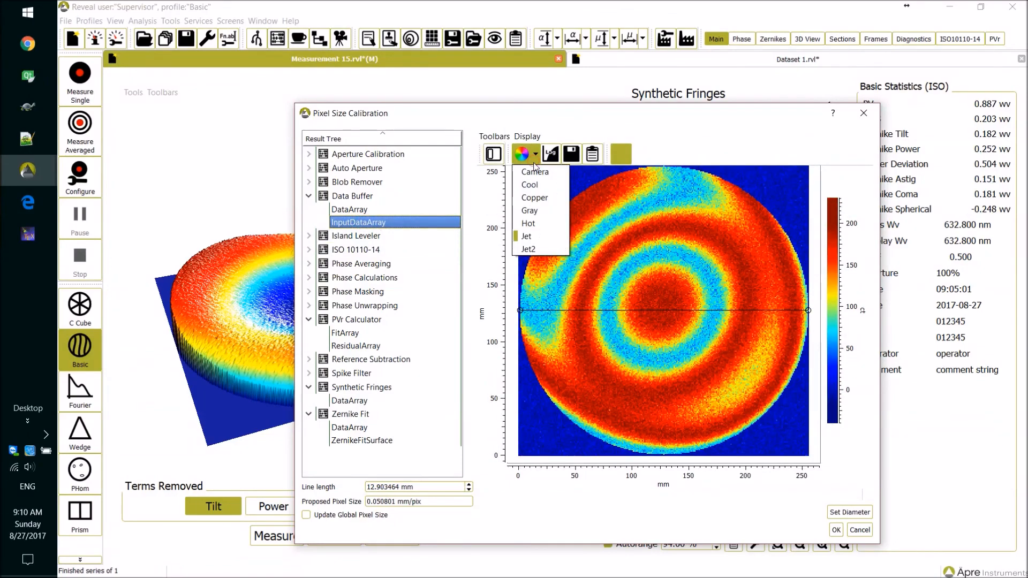
click(539, 181)
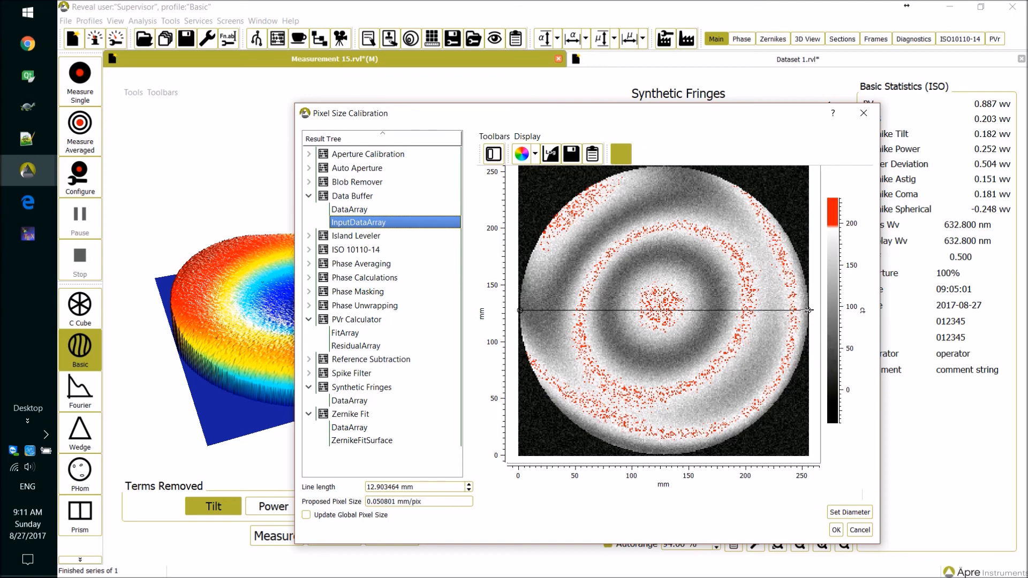
Display the Zernike Fit DataArray in the calibration plot, and cancel the pixel size calibration.
click(361, 425)
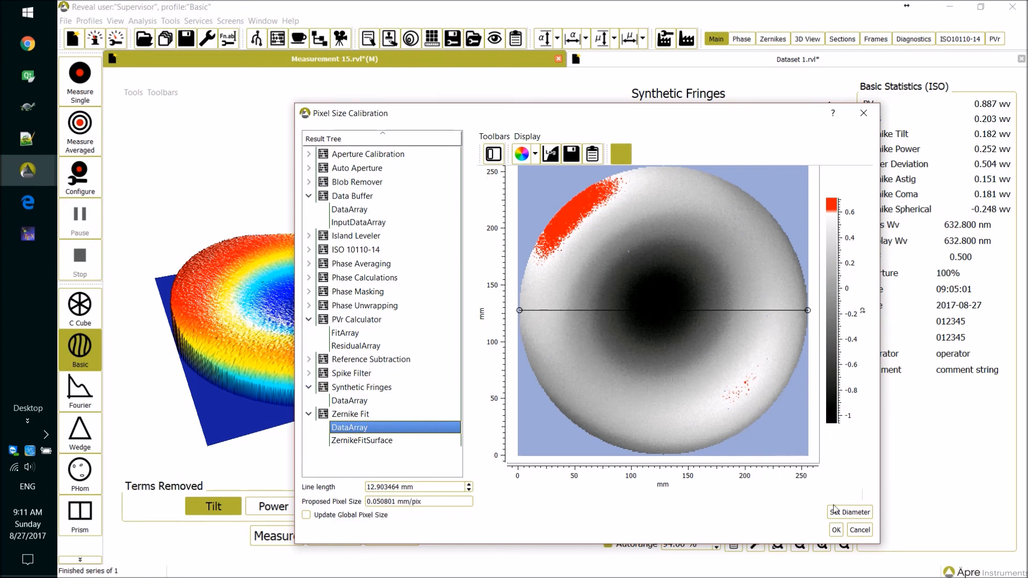
click(860, 530)
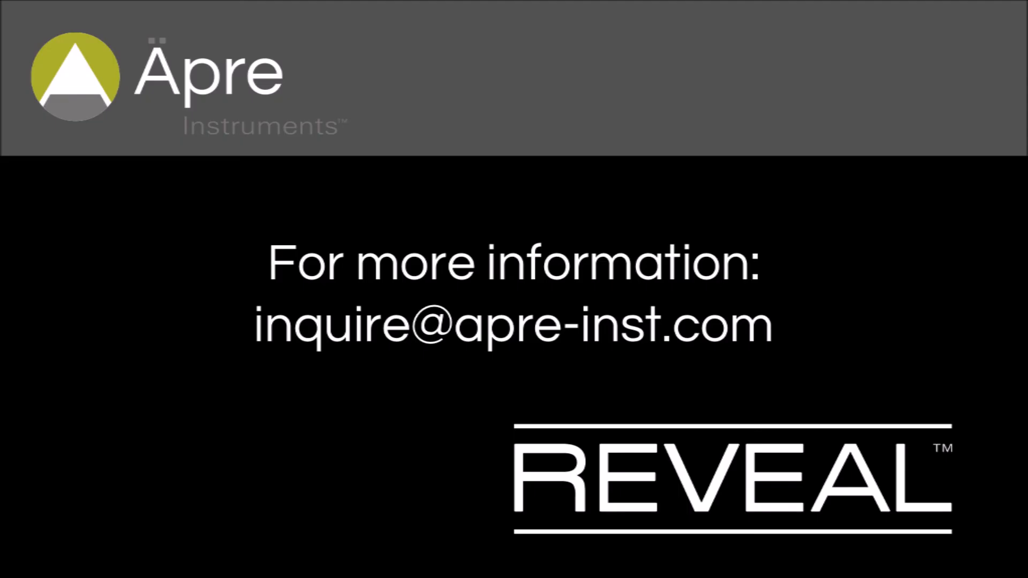